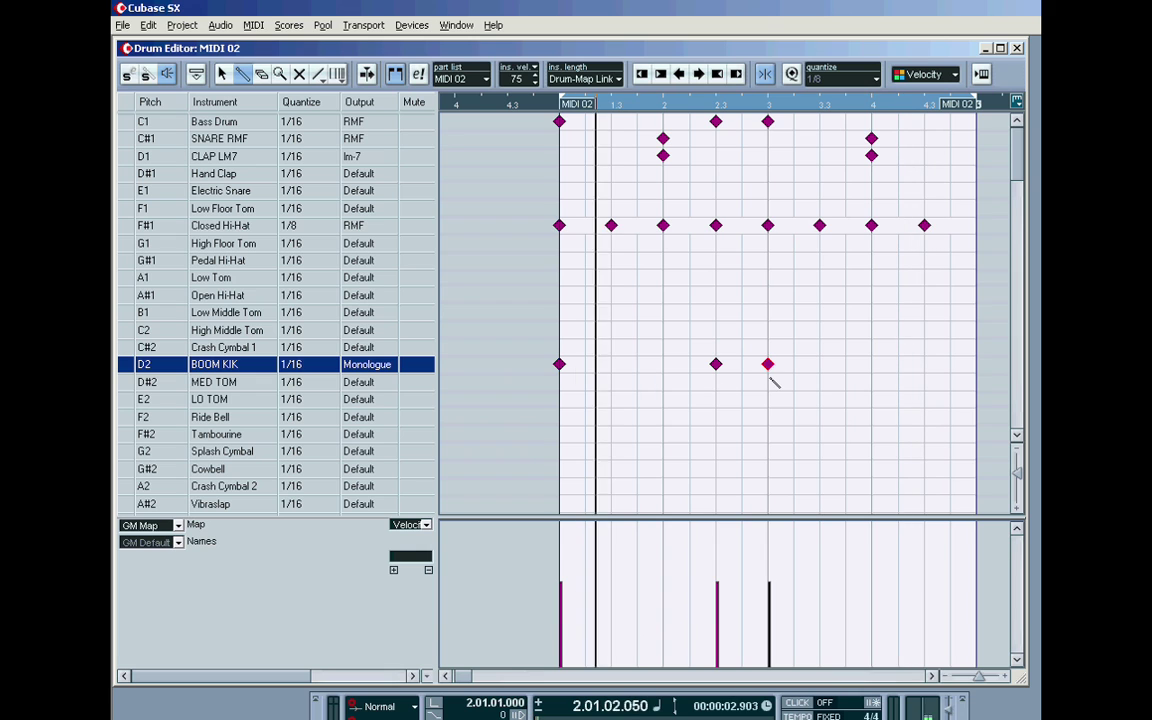
- Close the Drum Editor, open Monologue from VST Instruments, and adjust the BASS_BOOM_KIK Amp Env Attack
{"action": "left_click", "coordinate": [1017, 48]}
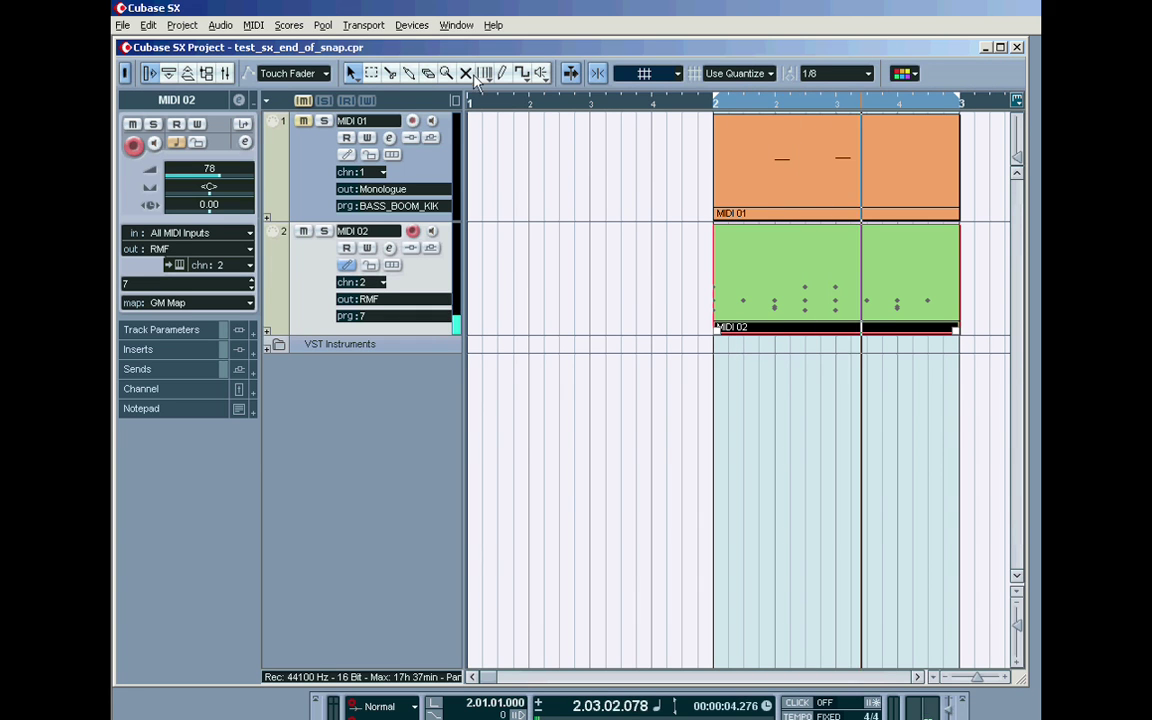
{"action": "left_click", "coordinate": [411, 25]}
{"action": "left_click", "coordinate": [519, 236]}
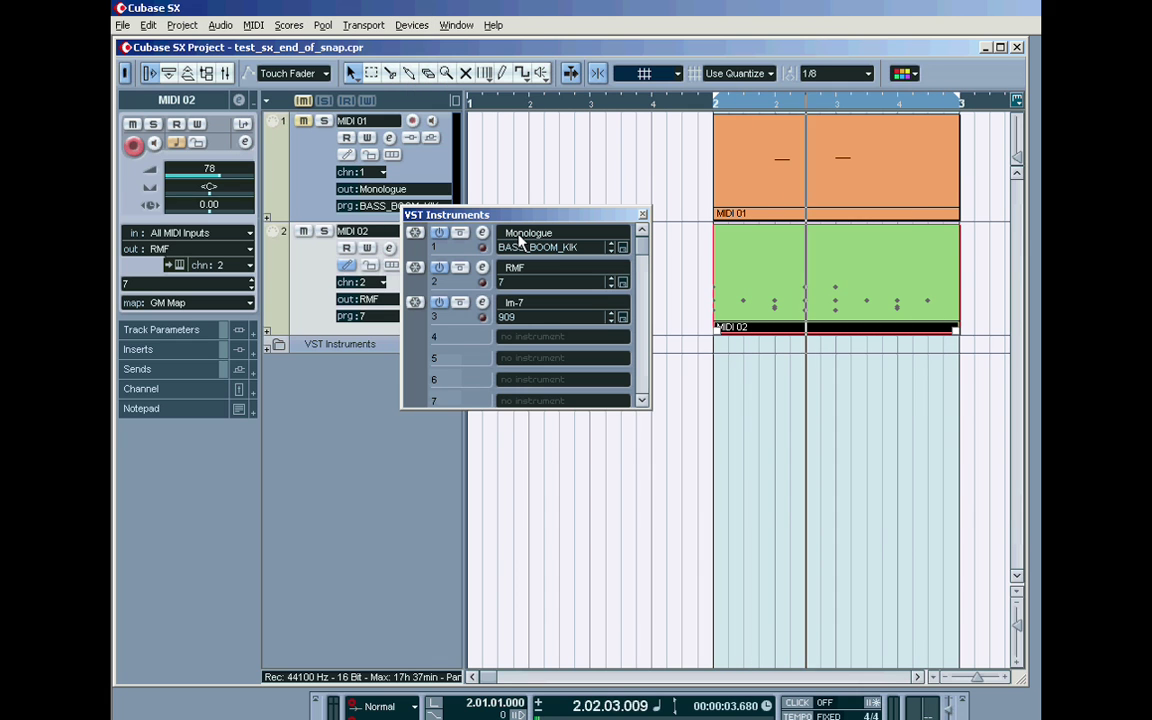
{"action": "left_click", "coordinate": [482, 232]}
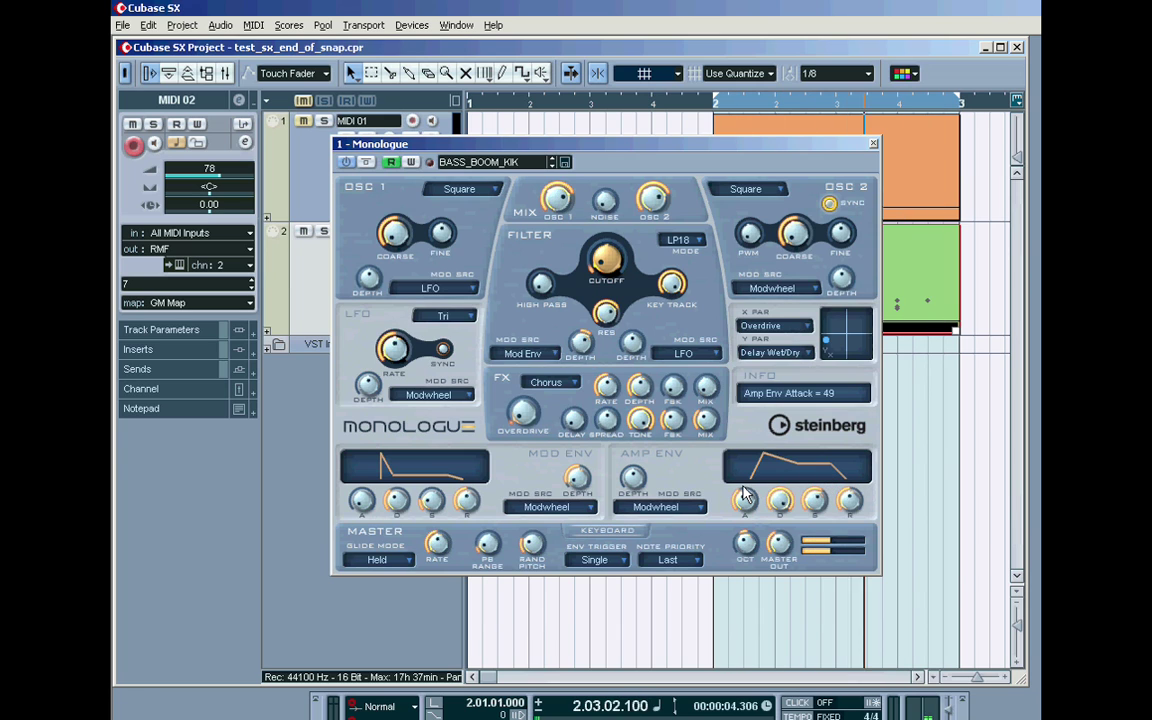
{"action": "left_click_drag", "start_coordinate": [743, 494], "coordinate": [743, 503]}
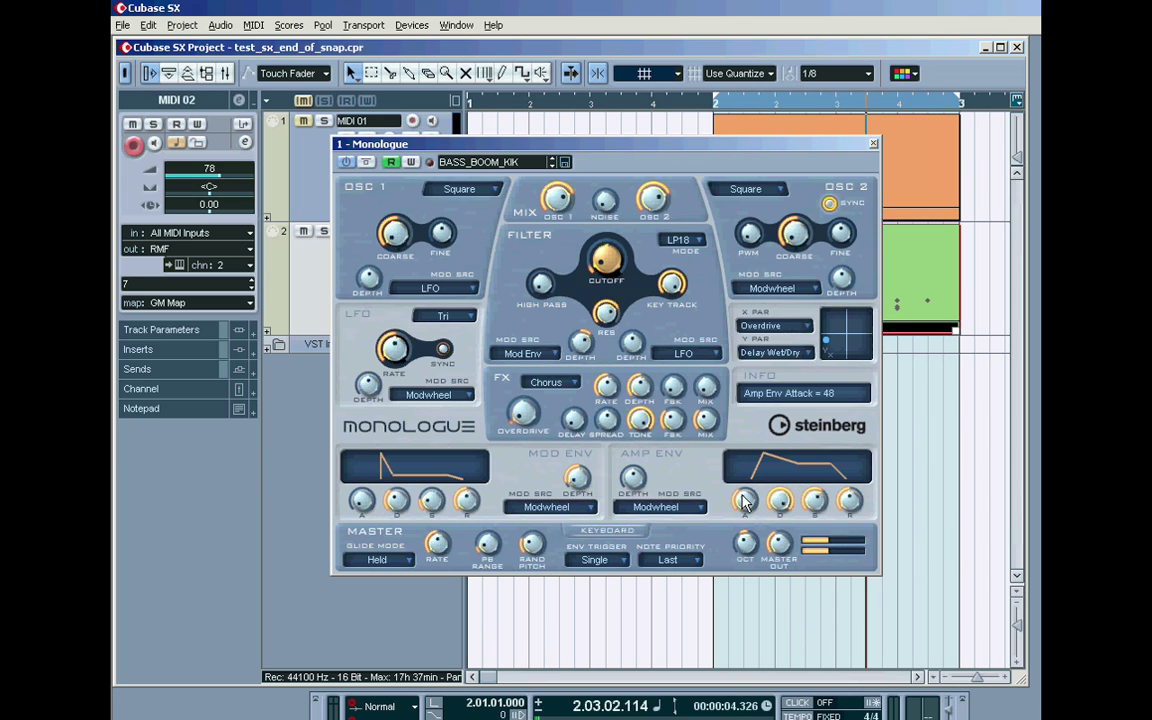
{"action": "left_click_drag", "start_coordinate": [744, 501], "coordinate": [744, 502]}
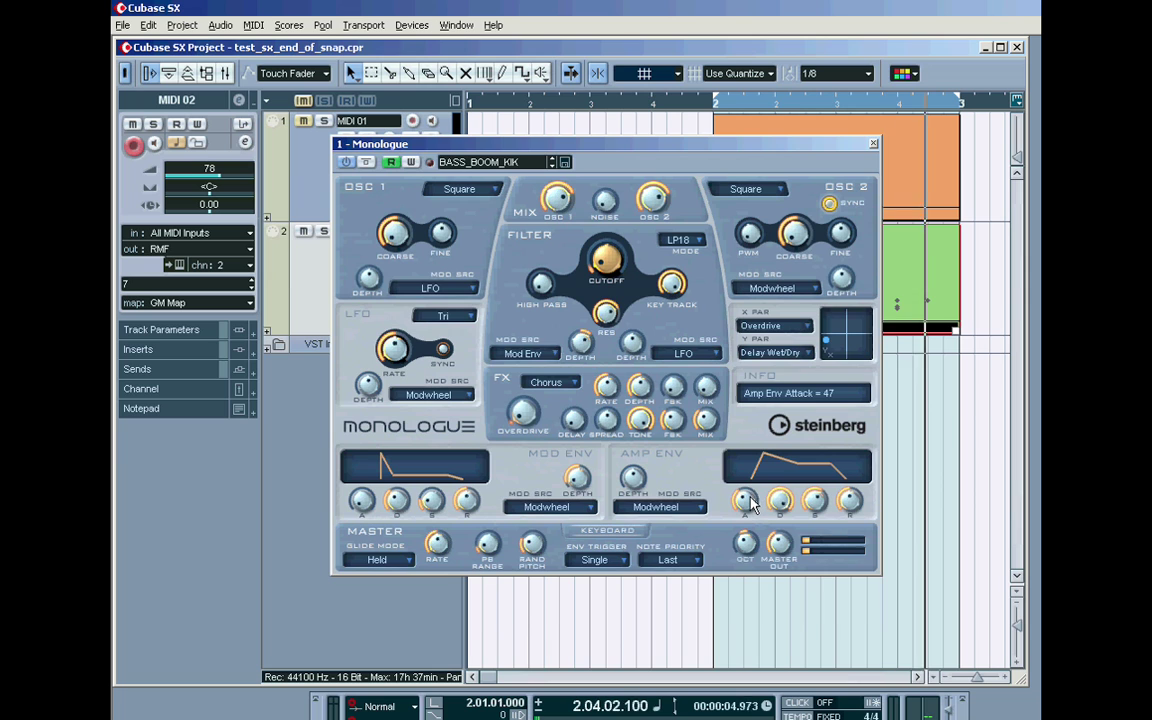
- Close the Monologue and VST Instruments windows and reopen the MIDI 02 part in the Drum Editor
{"action": "left_click", "coordinate": [873, 146]}
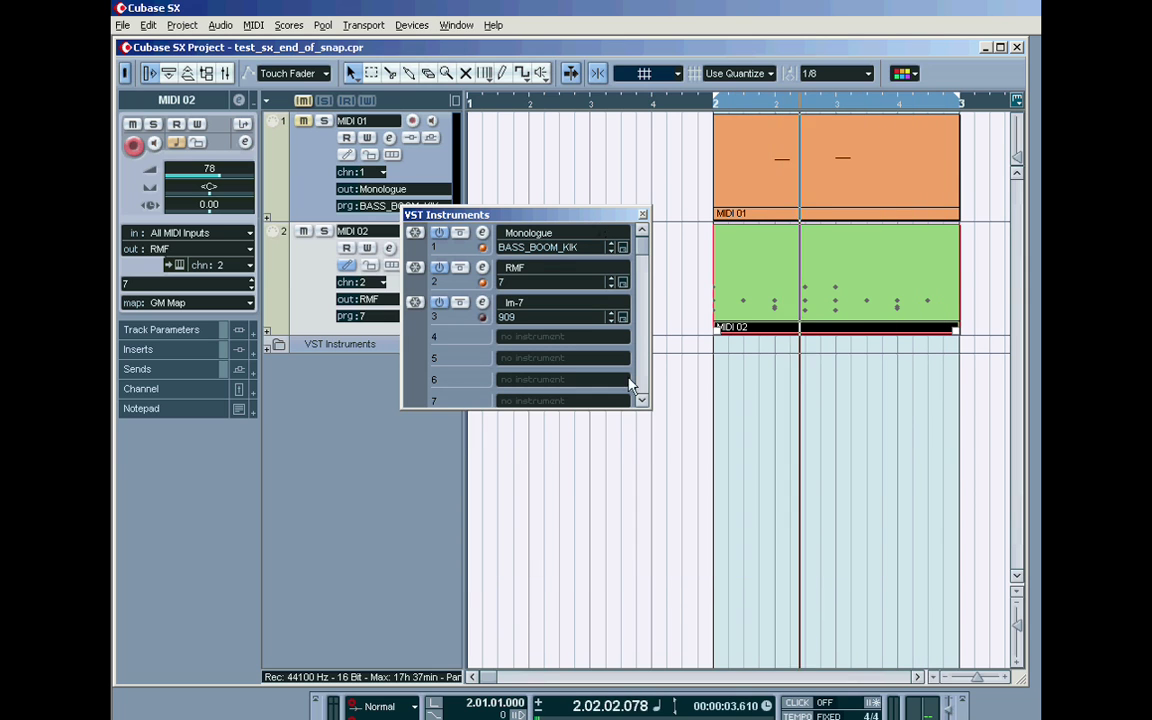
{"action": "left_click_drag", "start_coordinate": [500, 214], "coordinate": [522, 417]}
{"action": "left_click", "coordinate": [663, 414]}
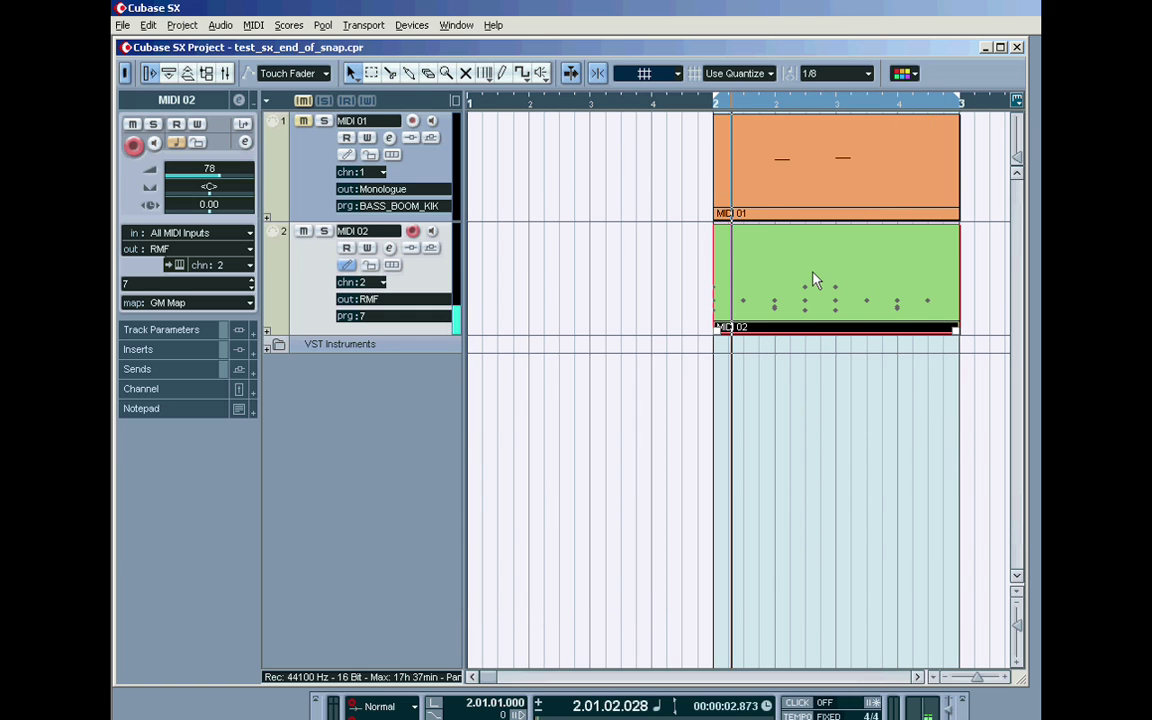
{"action": "double_click", "coordinate": [805, 274]}
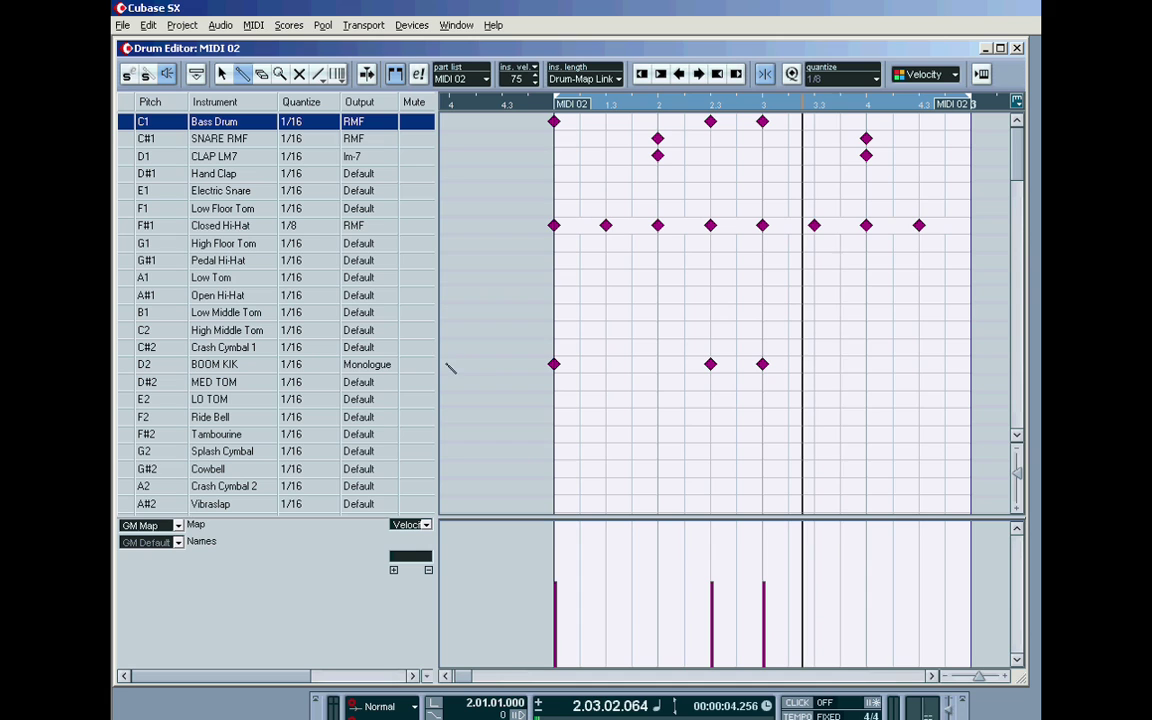
- Widen the drum list to show the note columns, and try F2, then C3, as BOOM KIK's output note
{"action": "left_click_drag", "start_coordinate": [544, 380], "coordinate": [546, 405]}
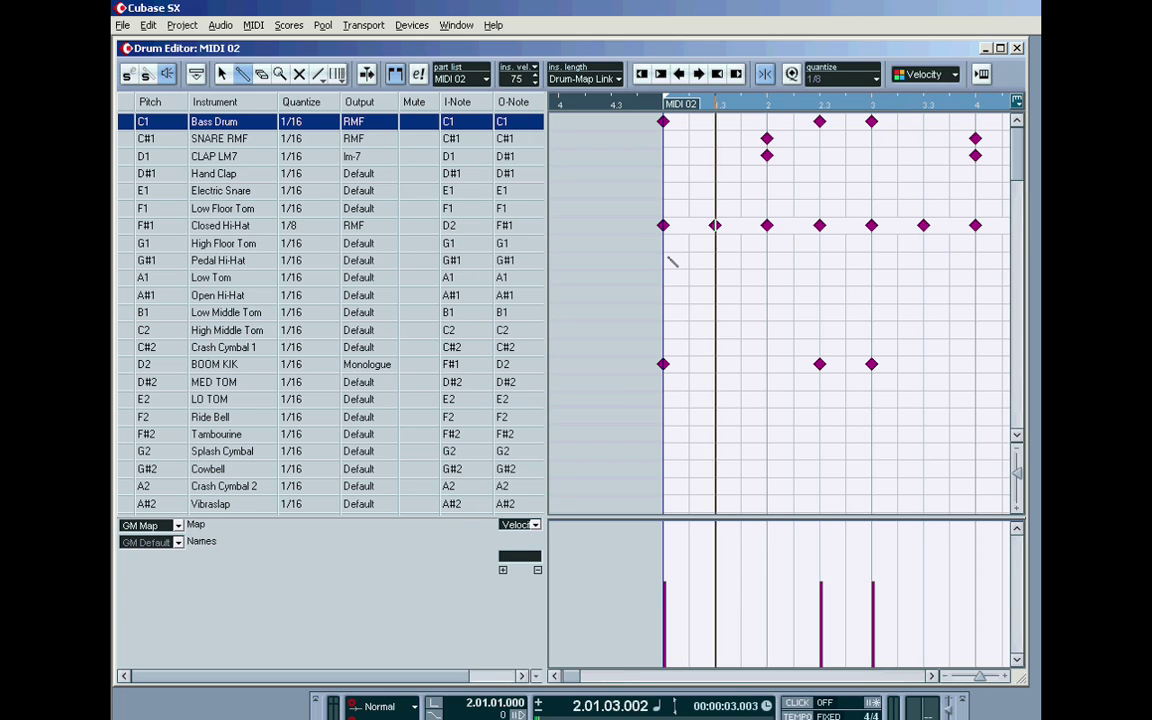
{"action": "left_click", "coordinate": [507, 366]}
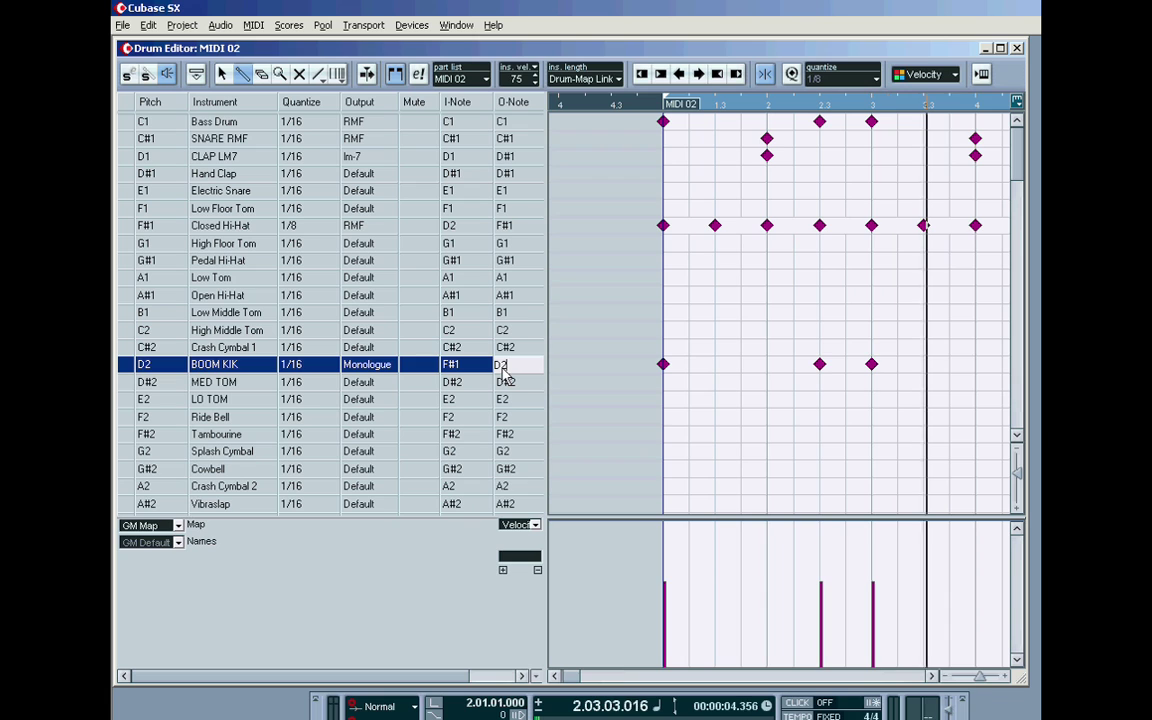
{"action": "type", "text": "F2"}
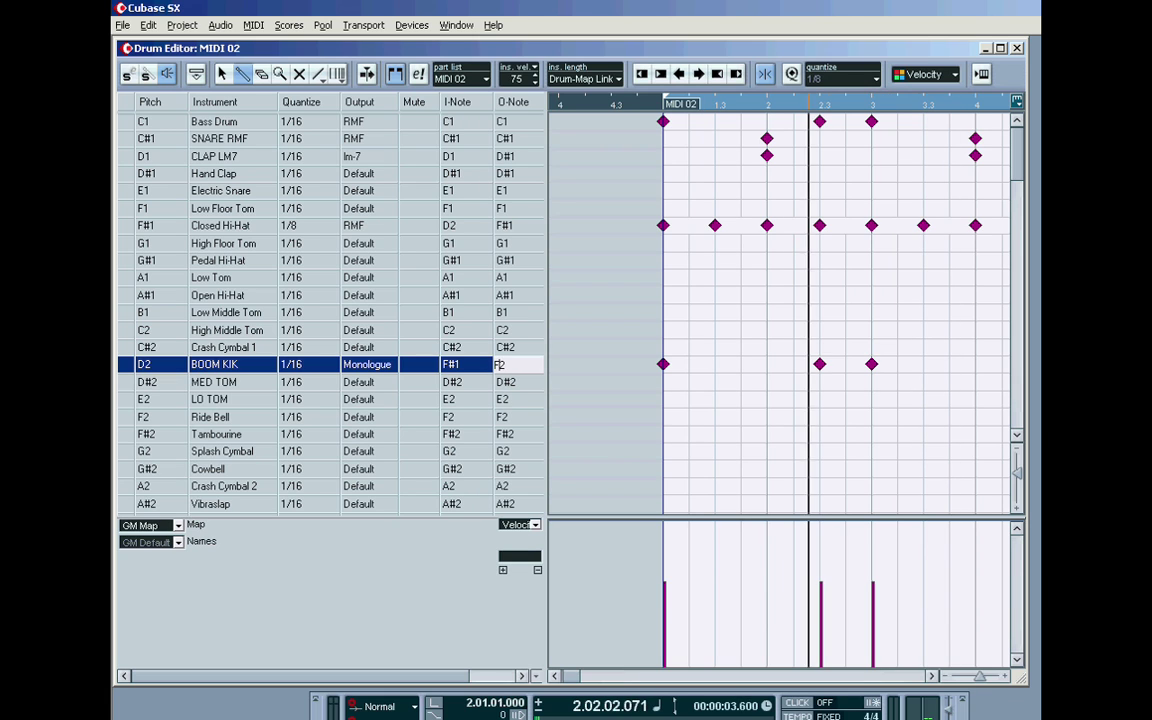
{"action": "key", "text": "Return"}
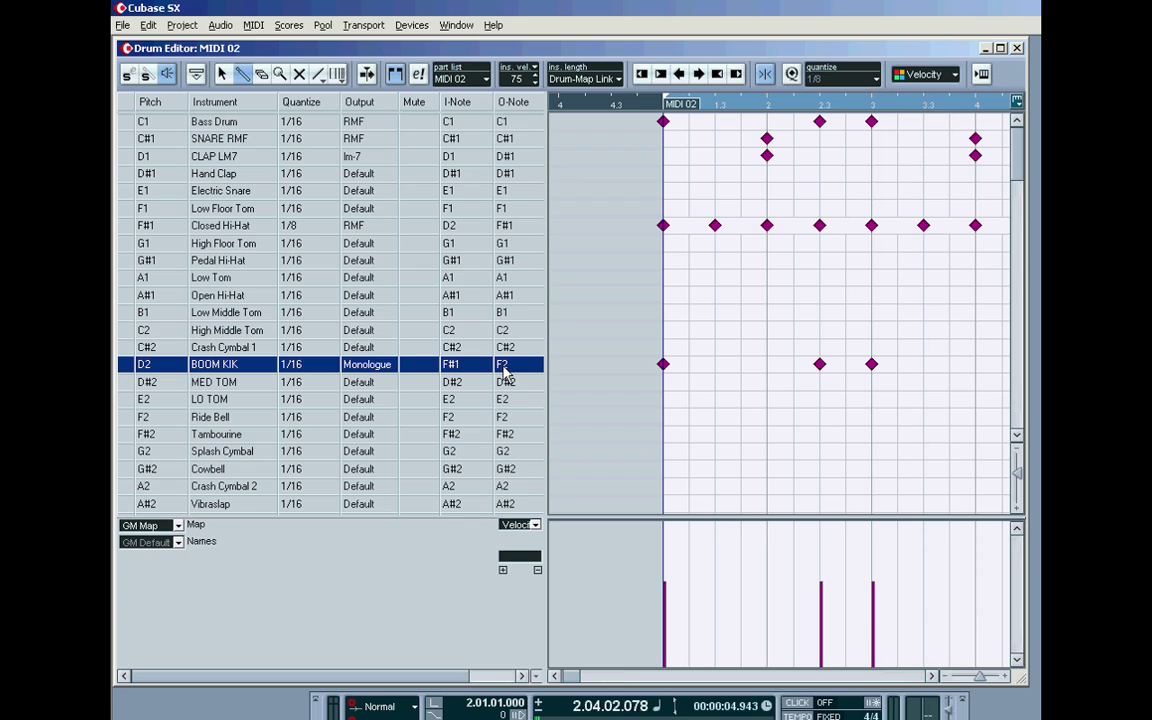
{"action": "double_click", "coordinate": [508, 366]}
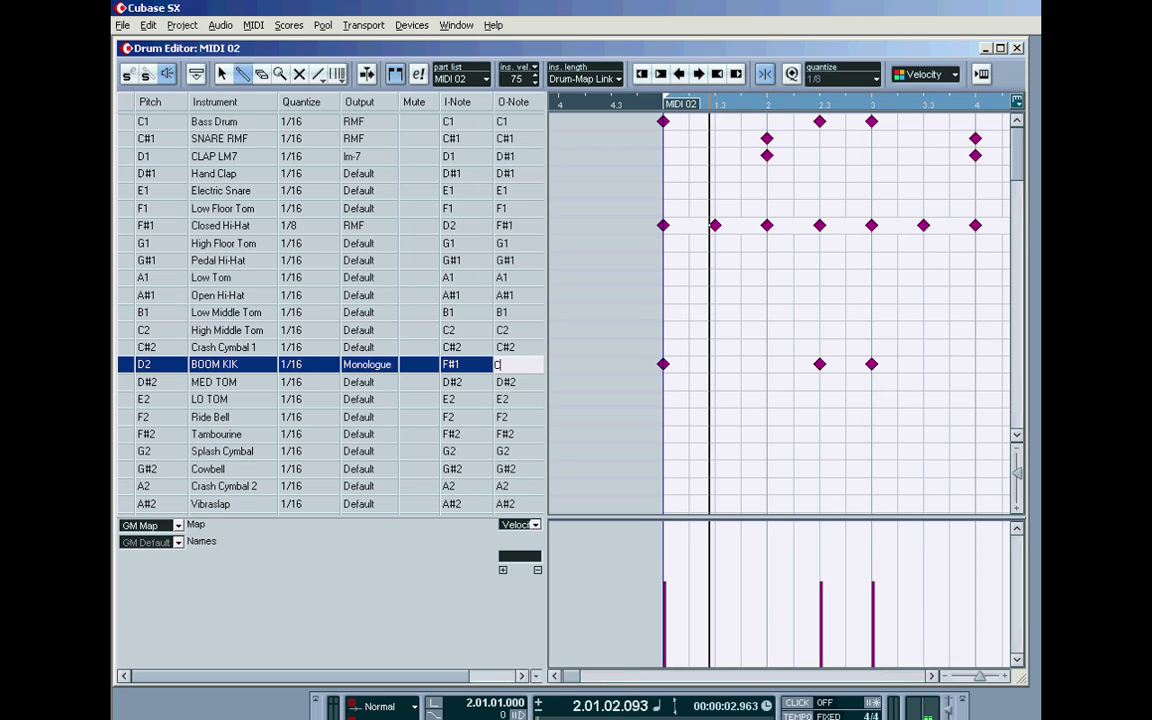
{"action": "type", "text": "C3"}
{"action": "key", "text": "Return"}
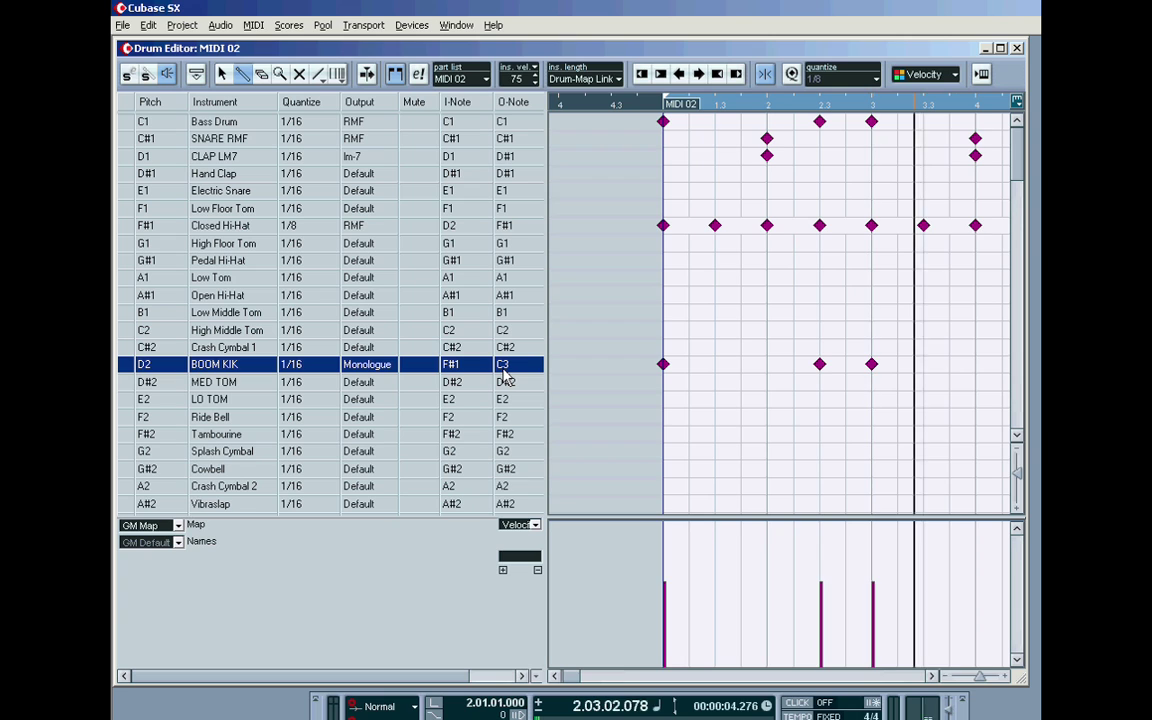
- Try C4 and D4 for BOOM KIK's output note before settling on G2
{"action": "double_click", "coordinate": [503, 365]}
{"action": "type", "text": "C4"}
{"action": "key", "text": "Return"}
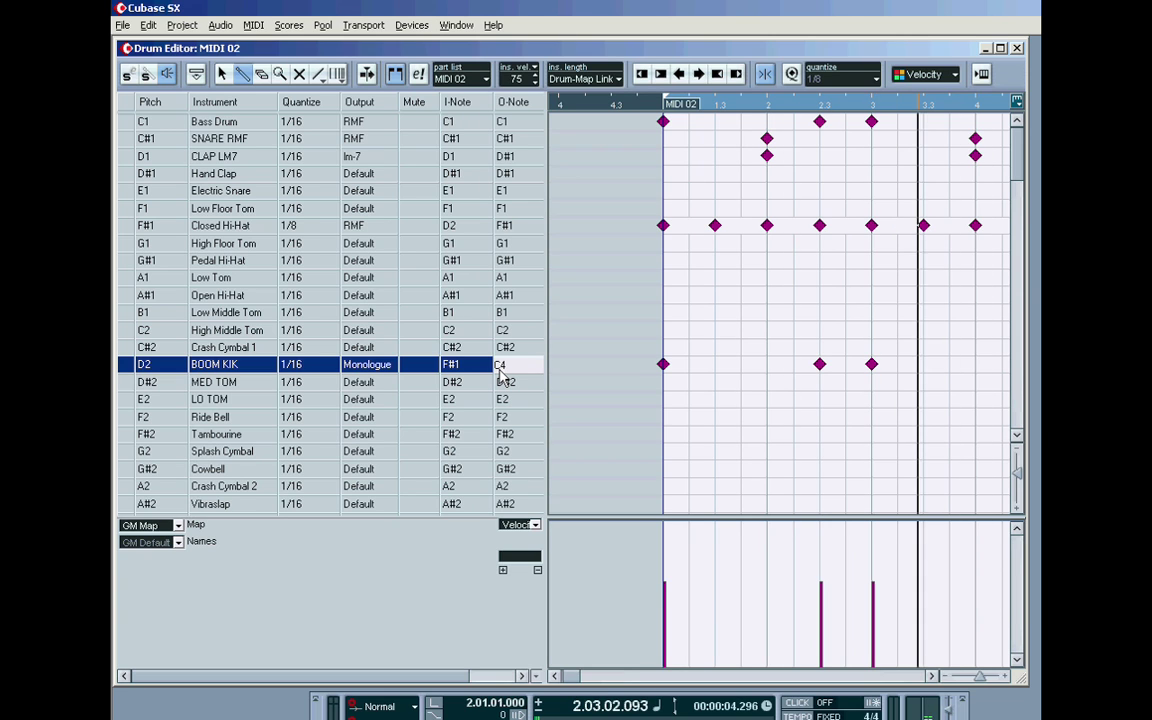
{"action": "type", "text": "D4"}
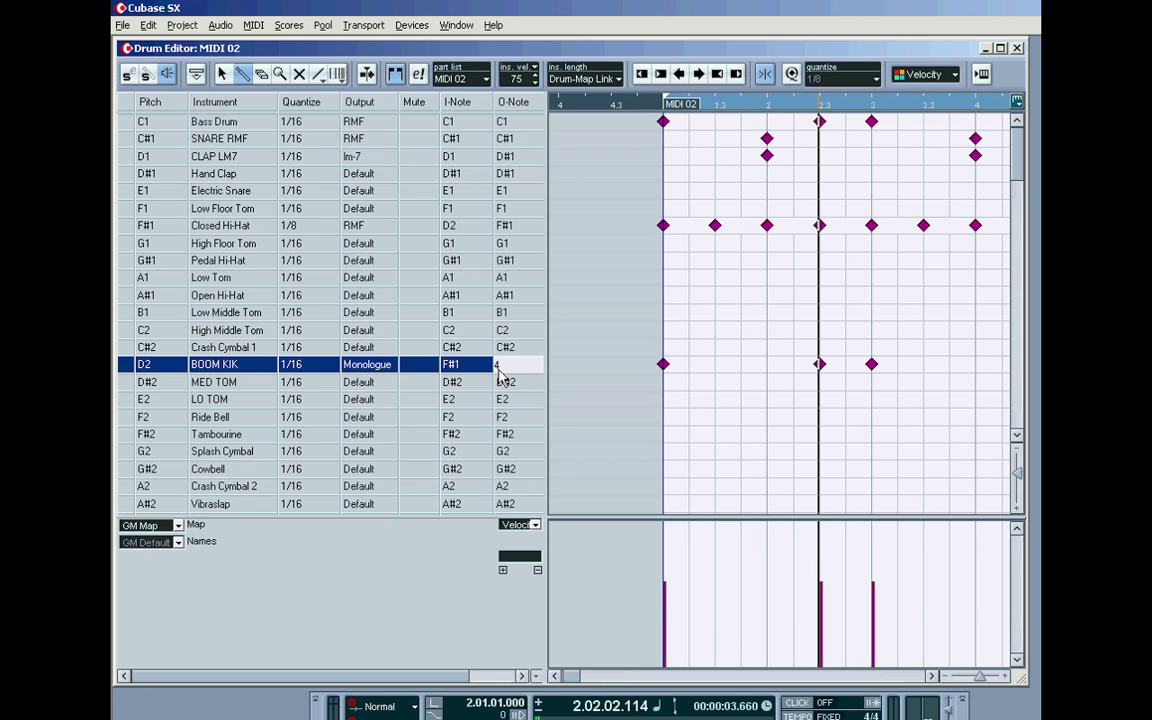
{"action": "key", "text": "BackSpace"}
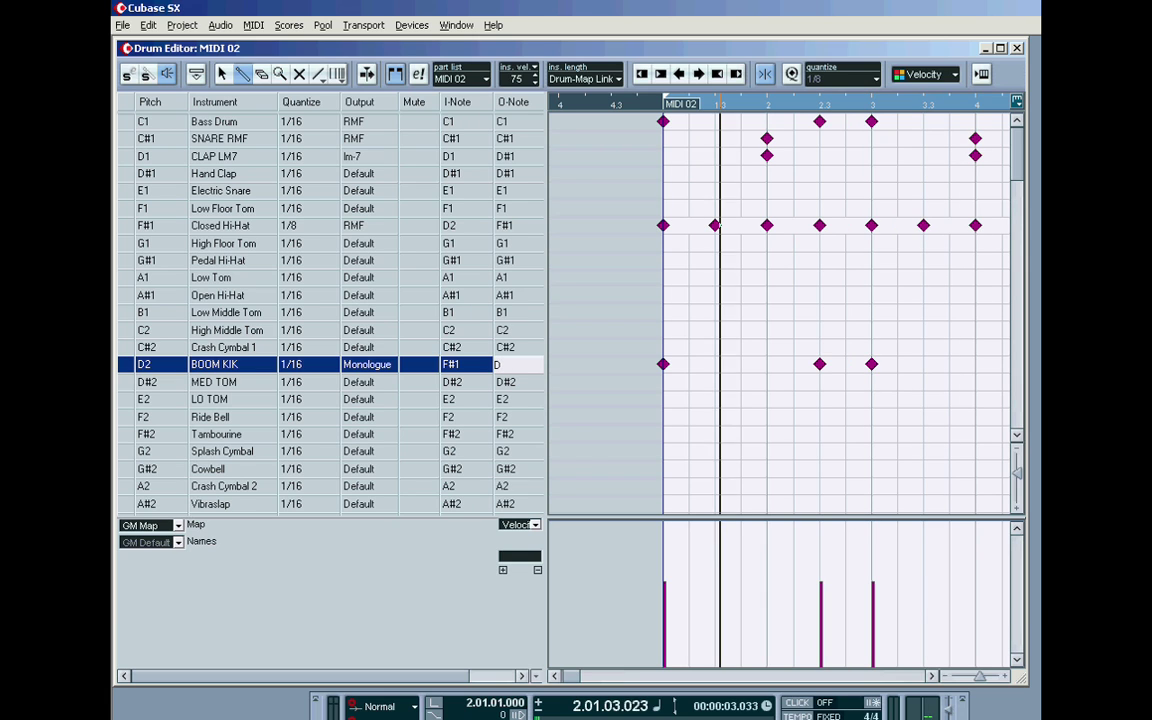
{"action": "key", "text": "BackSpace"}
{"action": "type", "text": "G2"}
{"action": "key", "text": "Return"}
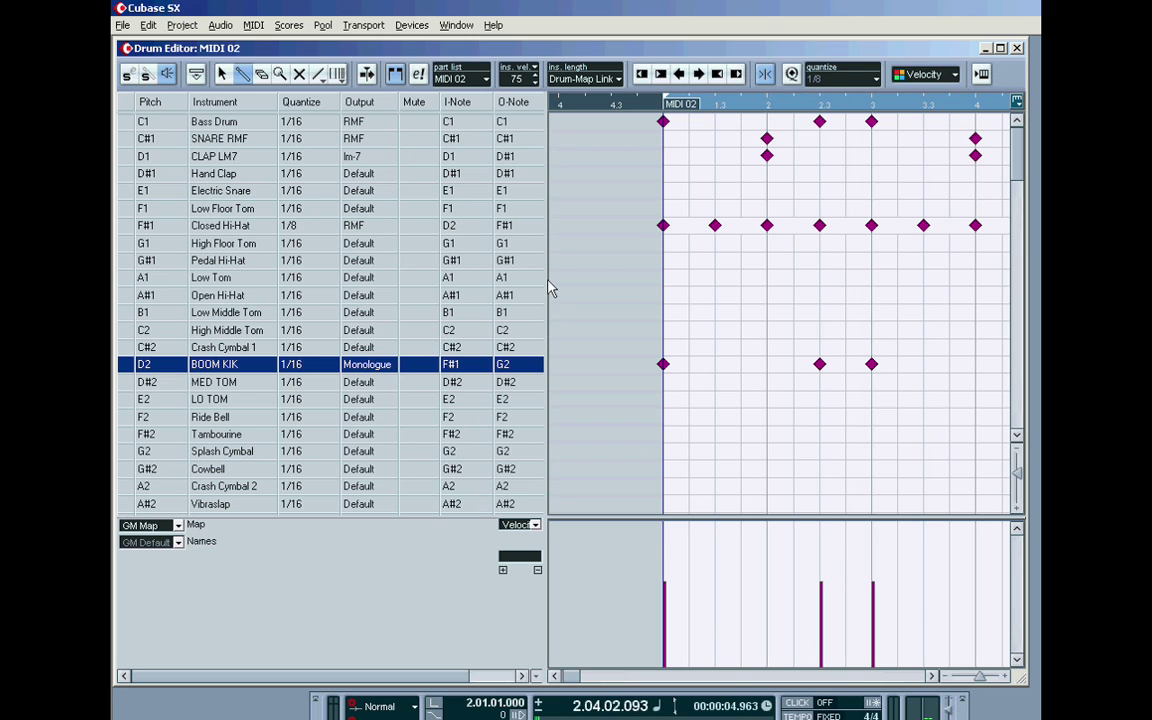
- Widen the drum list to reveal the Channel column (10), then check and close the RMF sampler panel
{"action": "left_click_drag", "start_coordinate": [547, 279], "coordinate": [584, 271]}
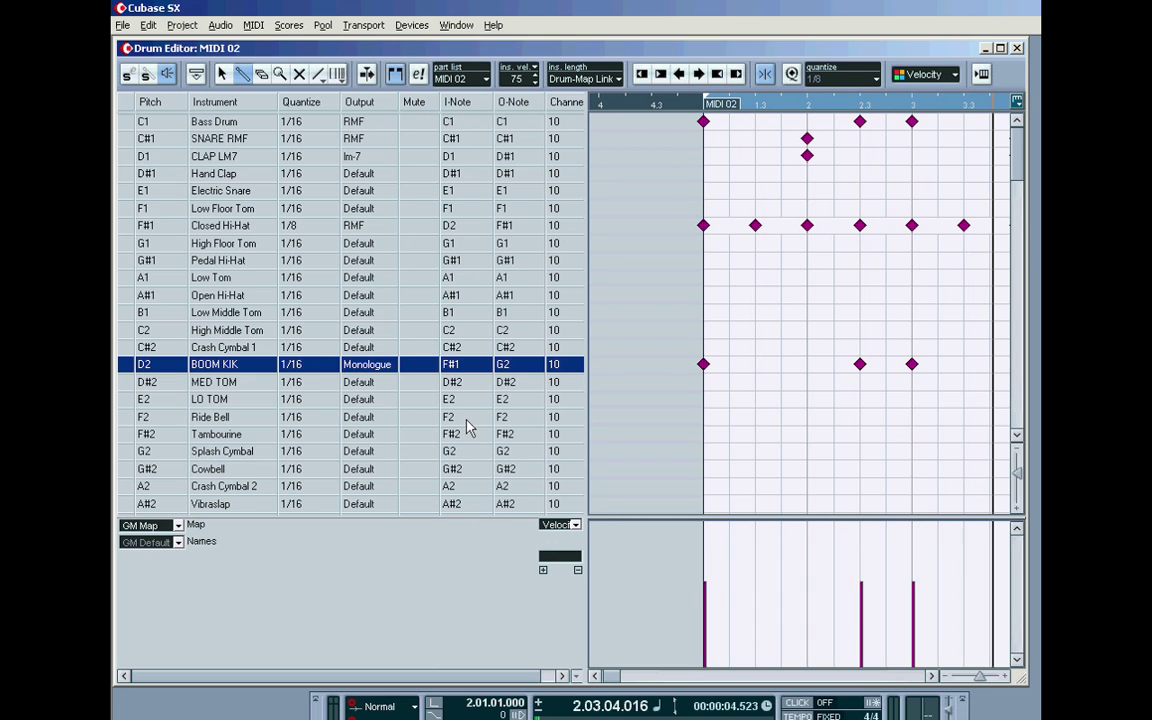
{"action": "left_click", "coordinate": [981, 76]}
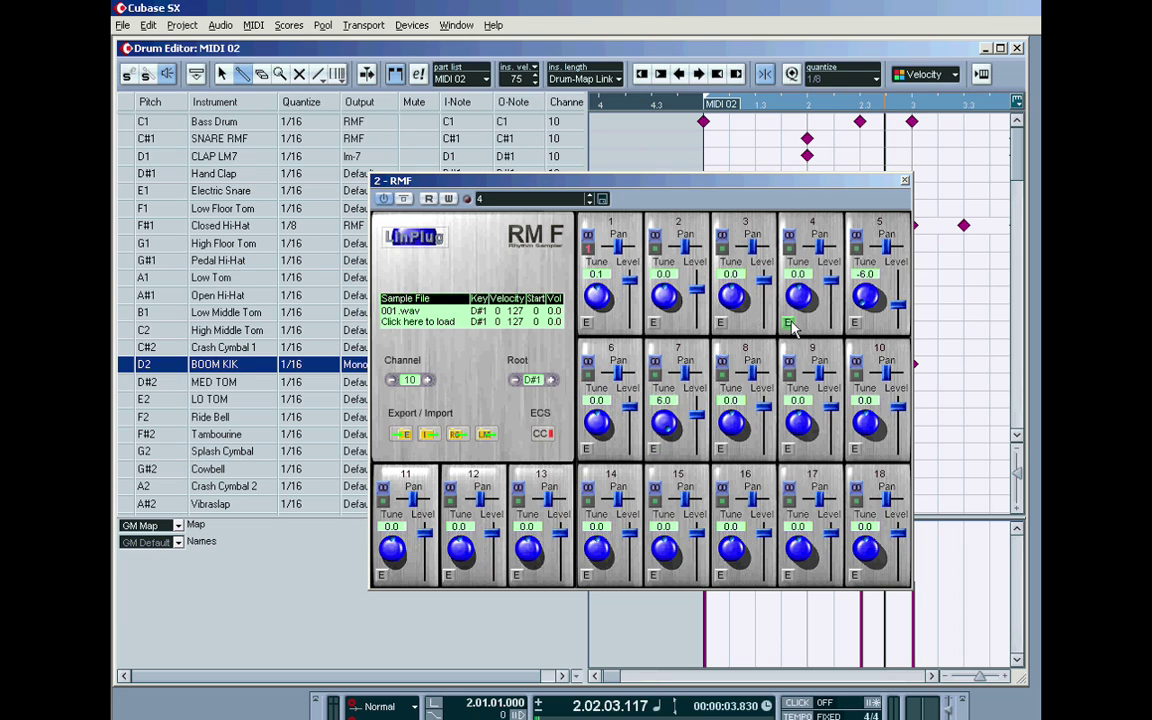
{"action": "left_click", "coordinate": [904, 182]}
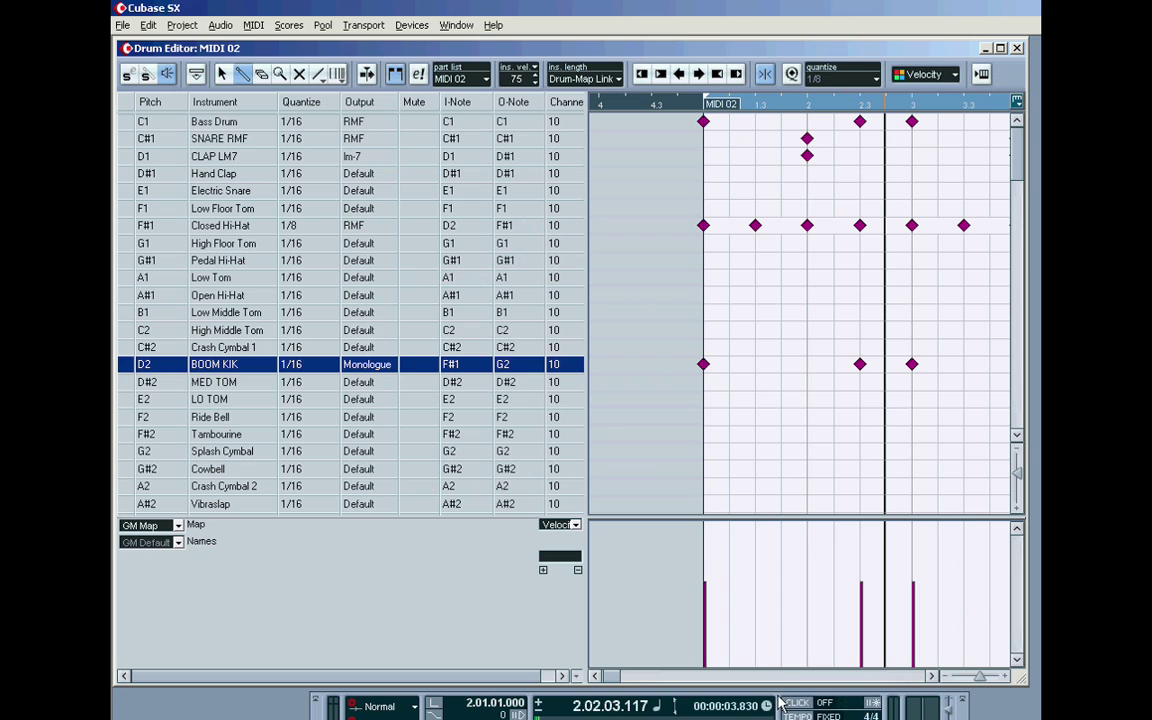
{"action": "left_click_drag", "start_coordinate": [779, 704], "coordinate": [758, 558]}
{"action": "left_click_drag", "start_coordinate": [845, 594], "coordinate": [840, 594]}
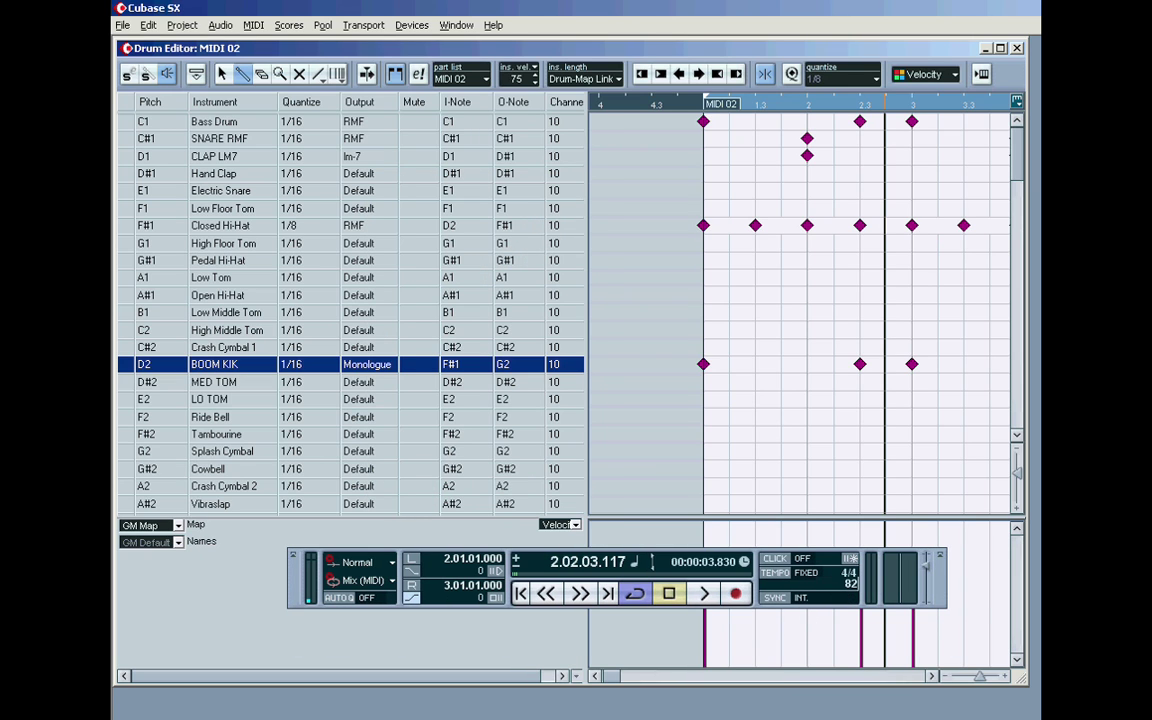
{"action": "left_click", "coordinate": [756, 561]}
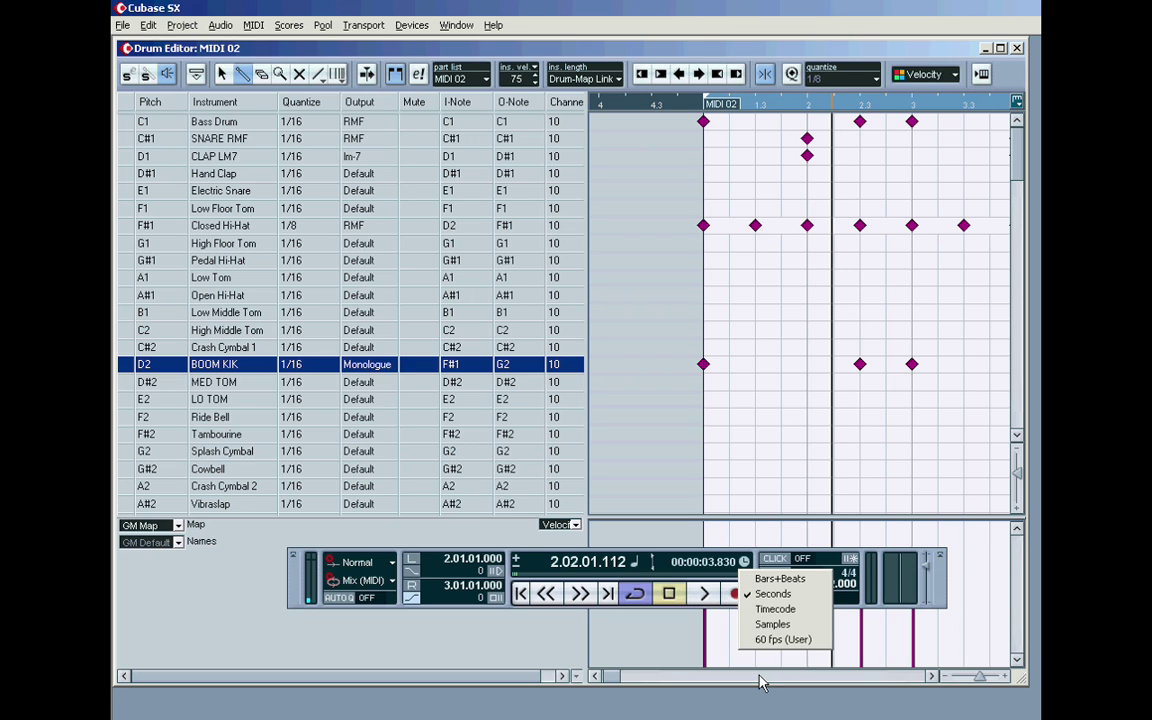
{"action": "left_click", "coordinate": [772, 594]}
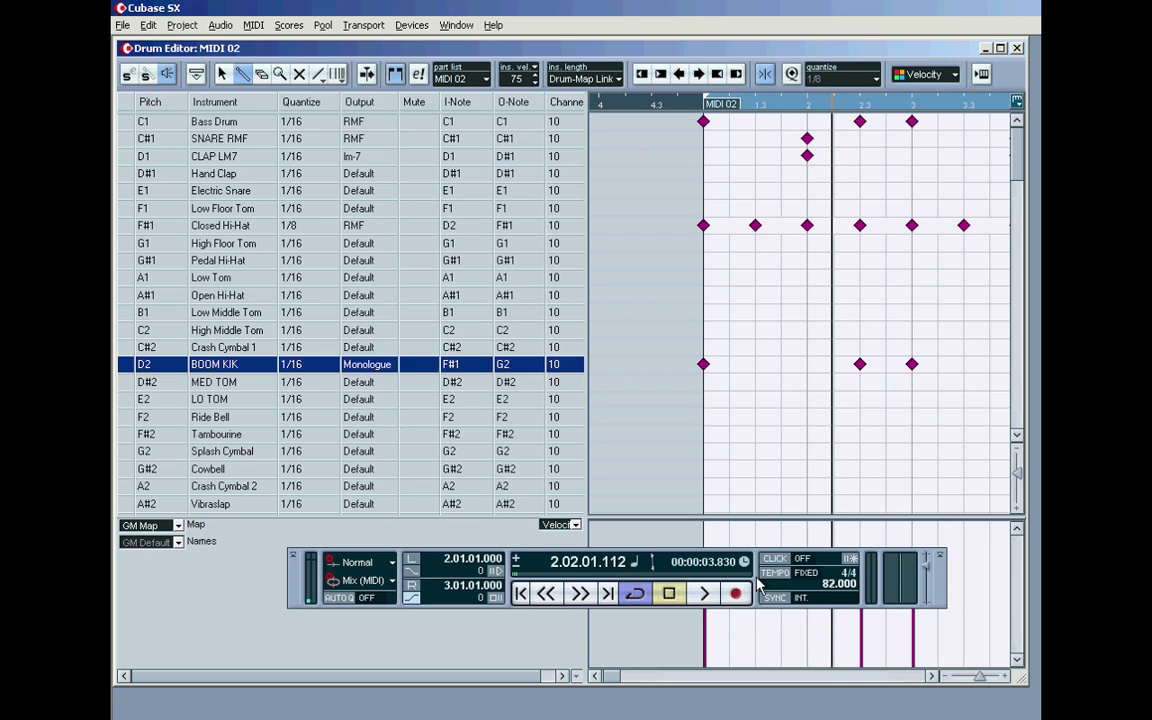
{"action": "left_click_drag", "start_coordinate": [757, 558], "coordinate": [768, 705]}
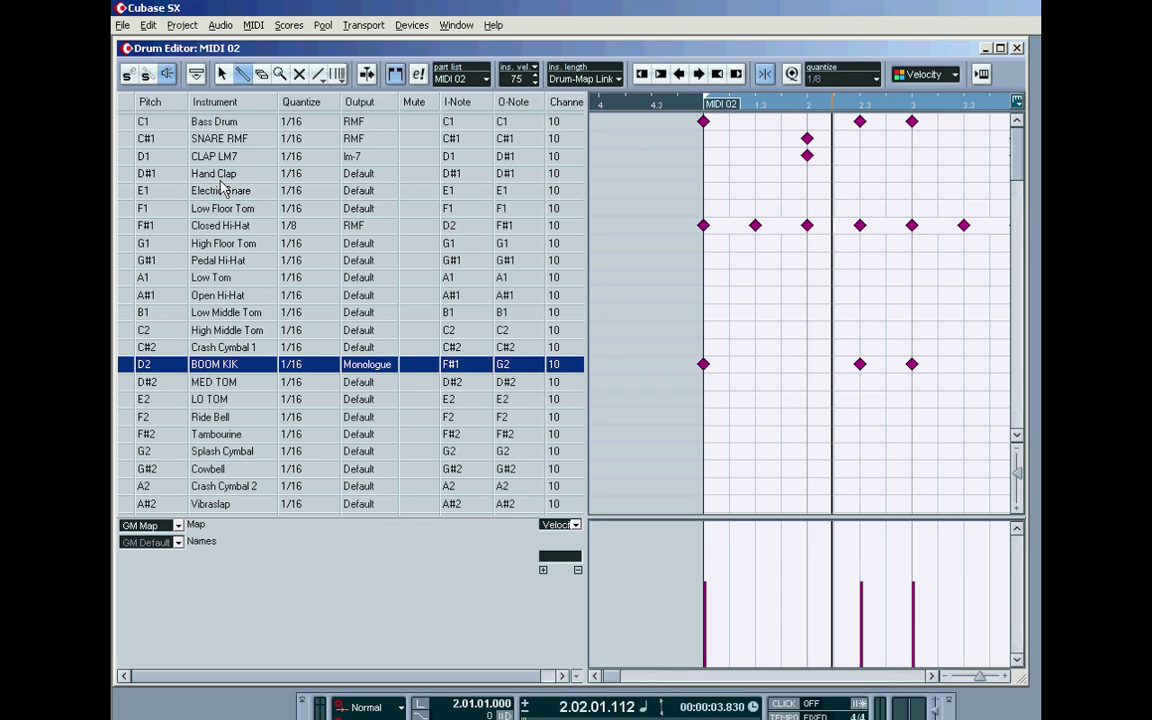
- Rename the Hand Clap drum to LOOP and route its output to RMF
{"action": "double_click", "coordinate": [219, 123]}
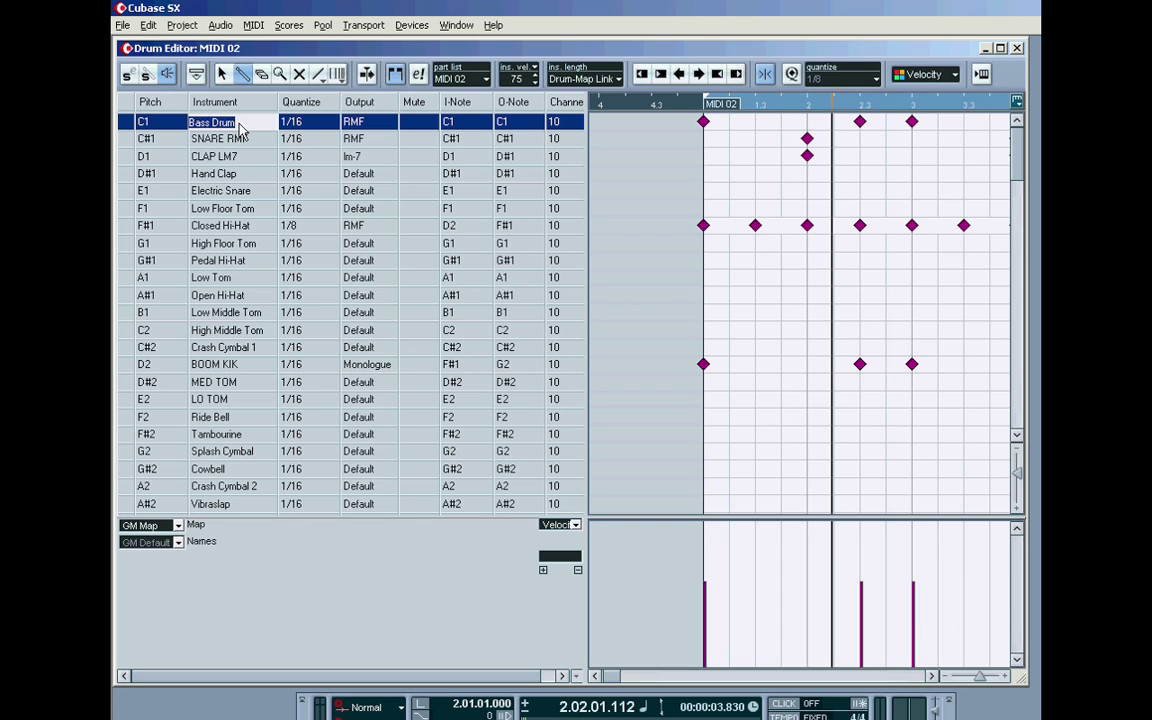
{"action": "double_click", "coordinate": [240, 140]}
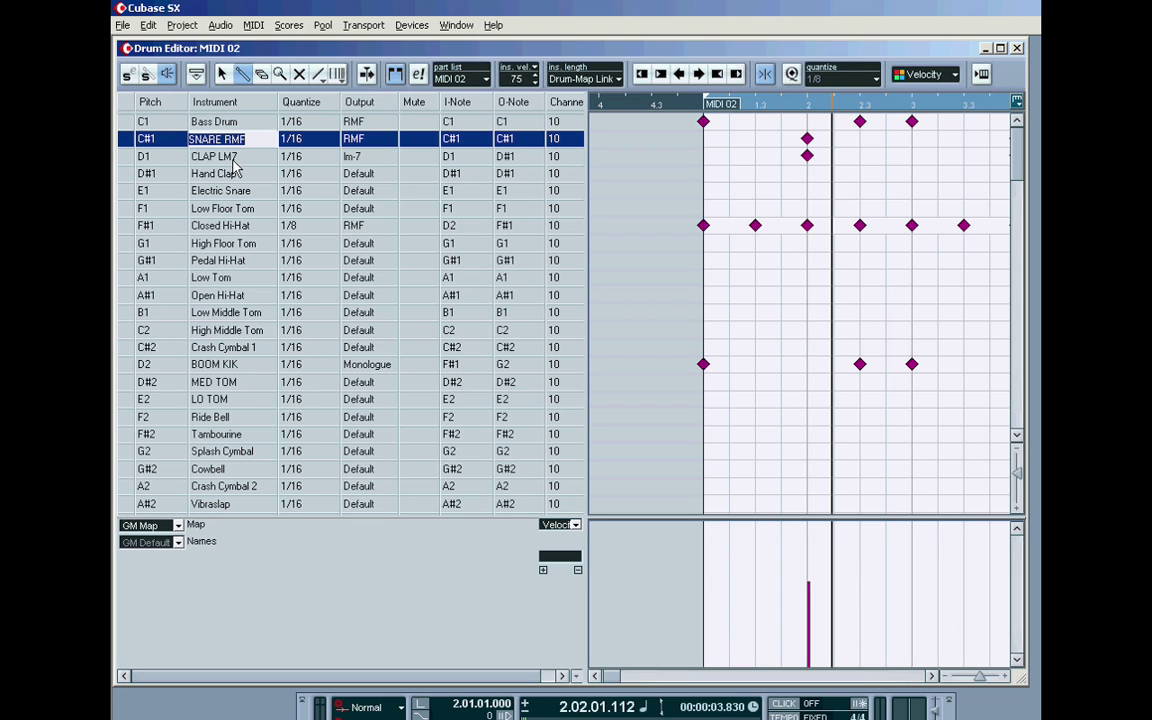
{"action": "double_click", "coordinate": [233, 158]}
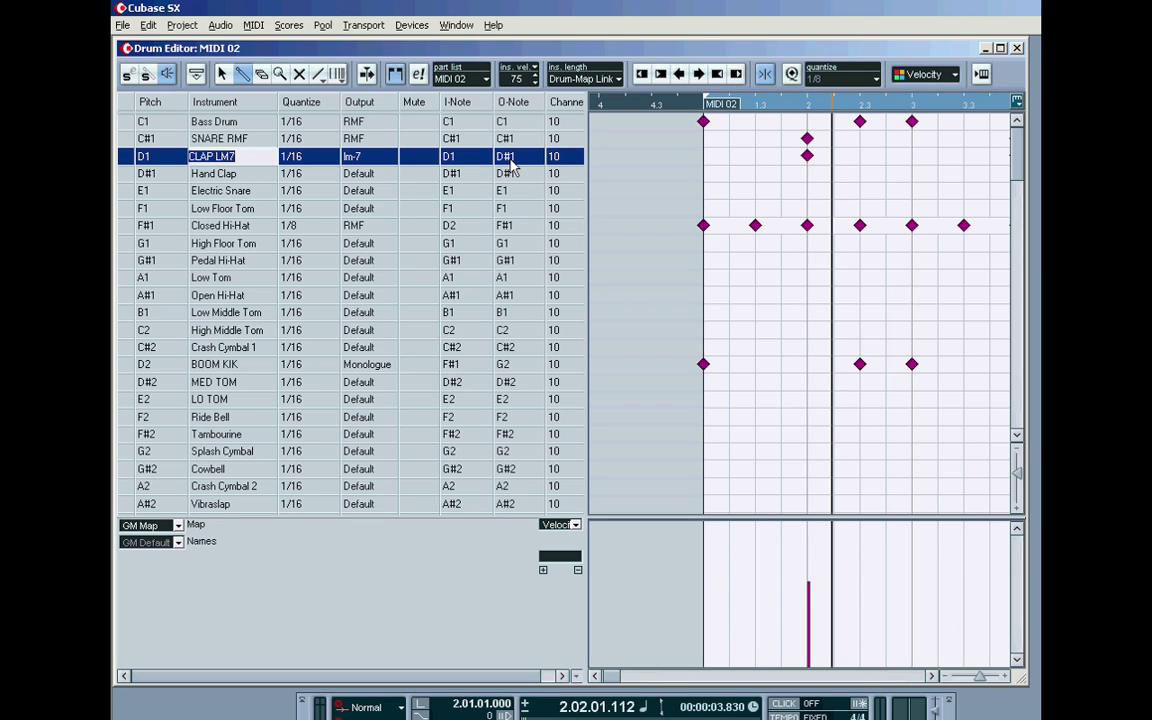
{"action": "left_click", "coordinate": [364, 178]}
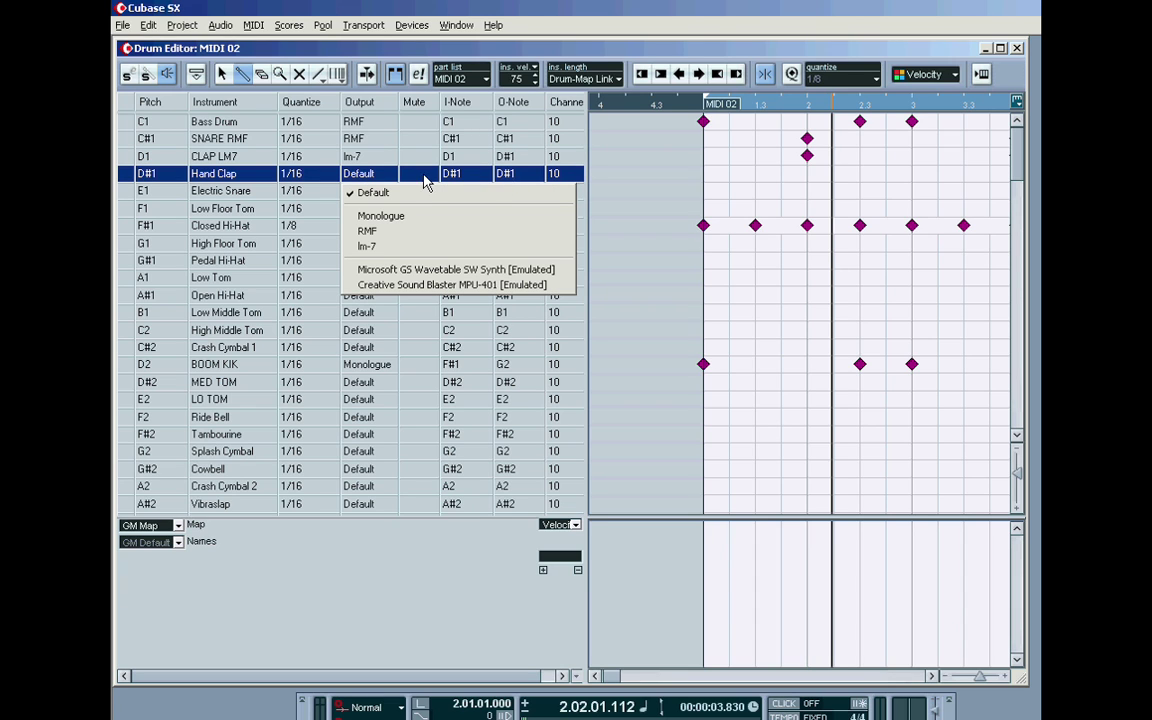
{"action": "left_click", "coordinate": [399, 230]}
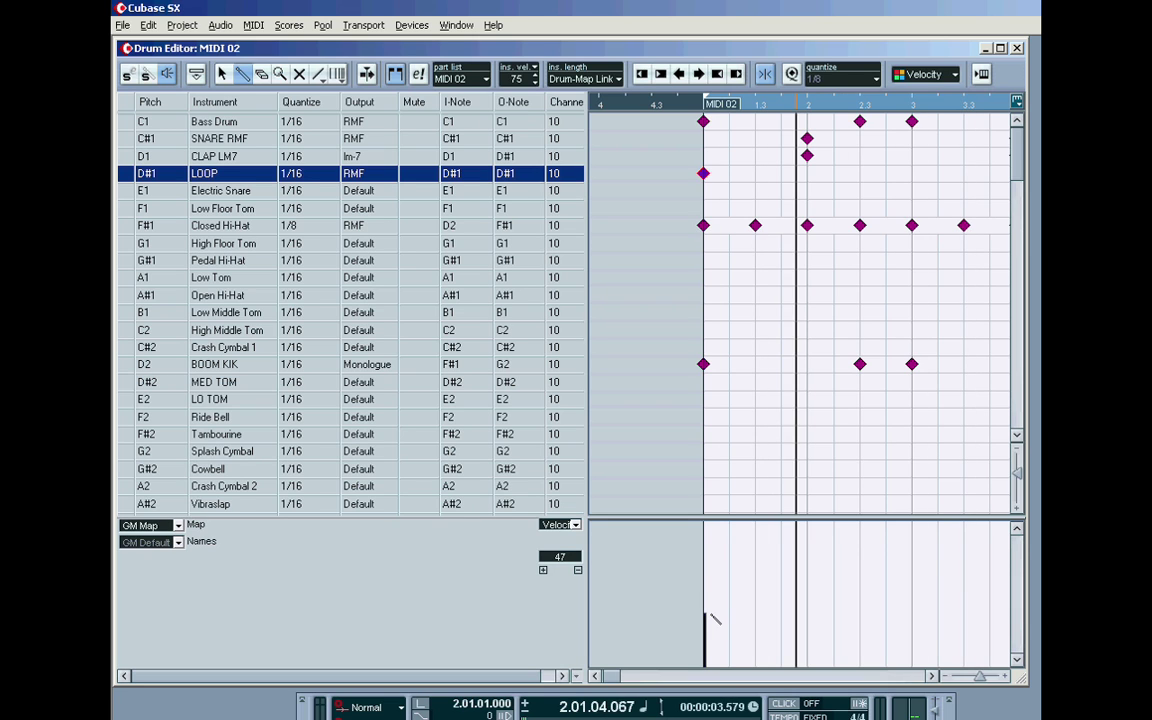
- Narrow the drum list so the whole bar fits the grid, keep LOOP on RMF, and stop playback
{"action": "left_click_drag", "start_coordinate": [586, 447], "coordinate": [440, 427]}
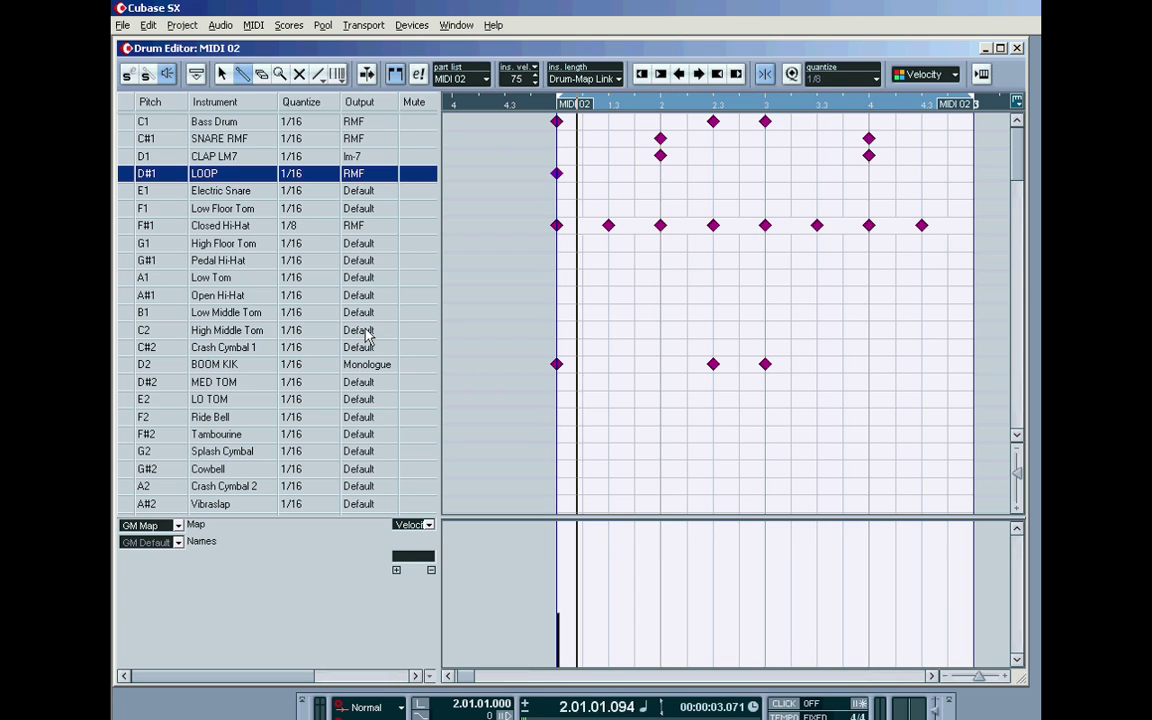
{"action": "left_click", "coordinate": [358, 174]}
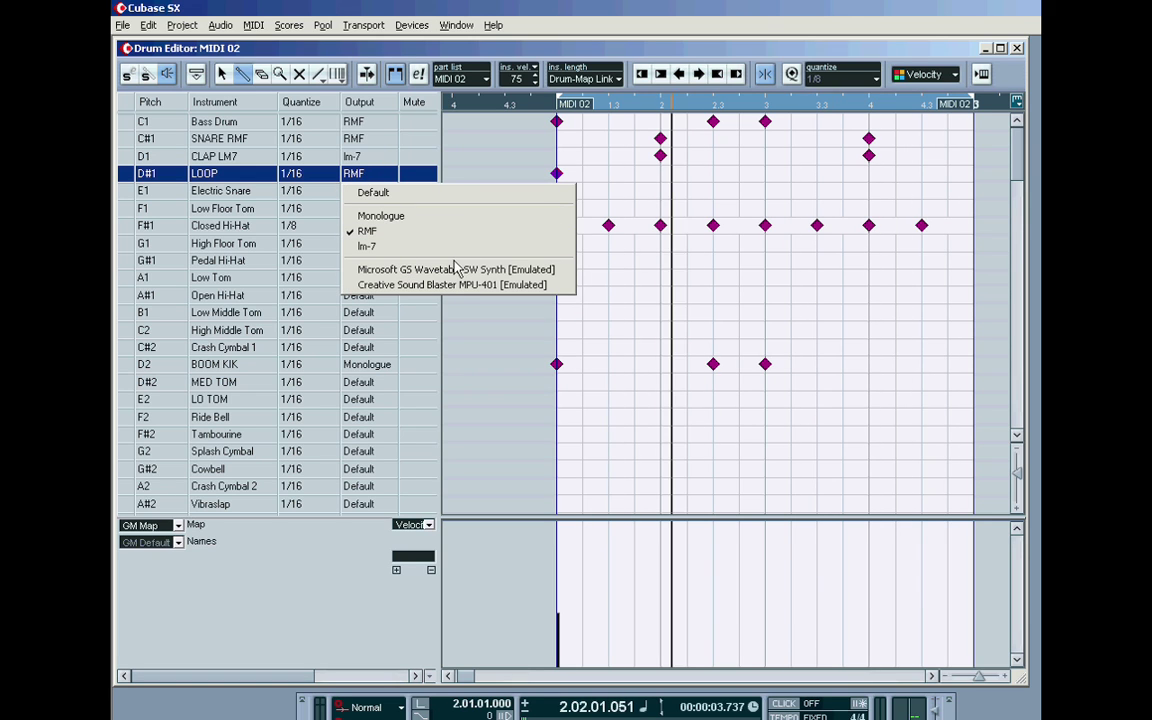
{"action": "left_click", "coordinate": [363, 176]}
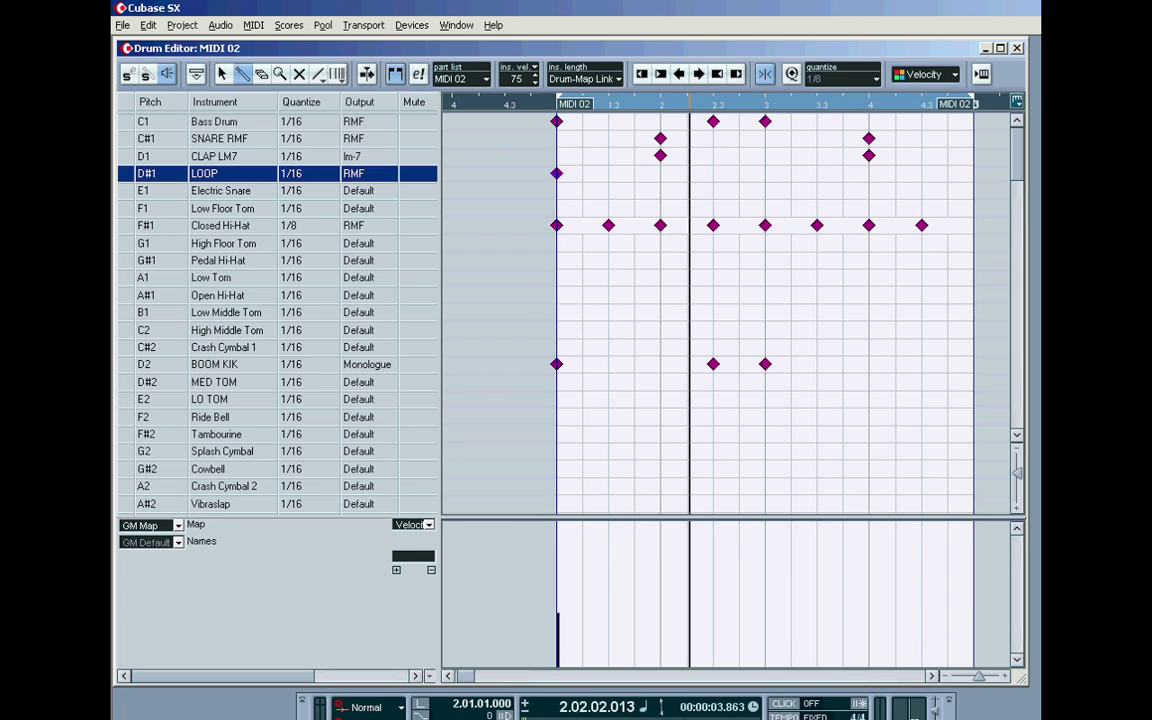
{"action": "key", "text": "space"}
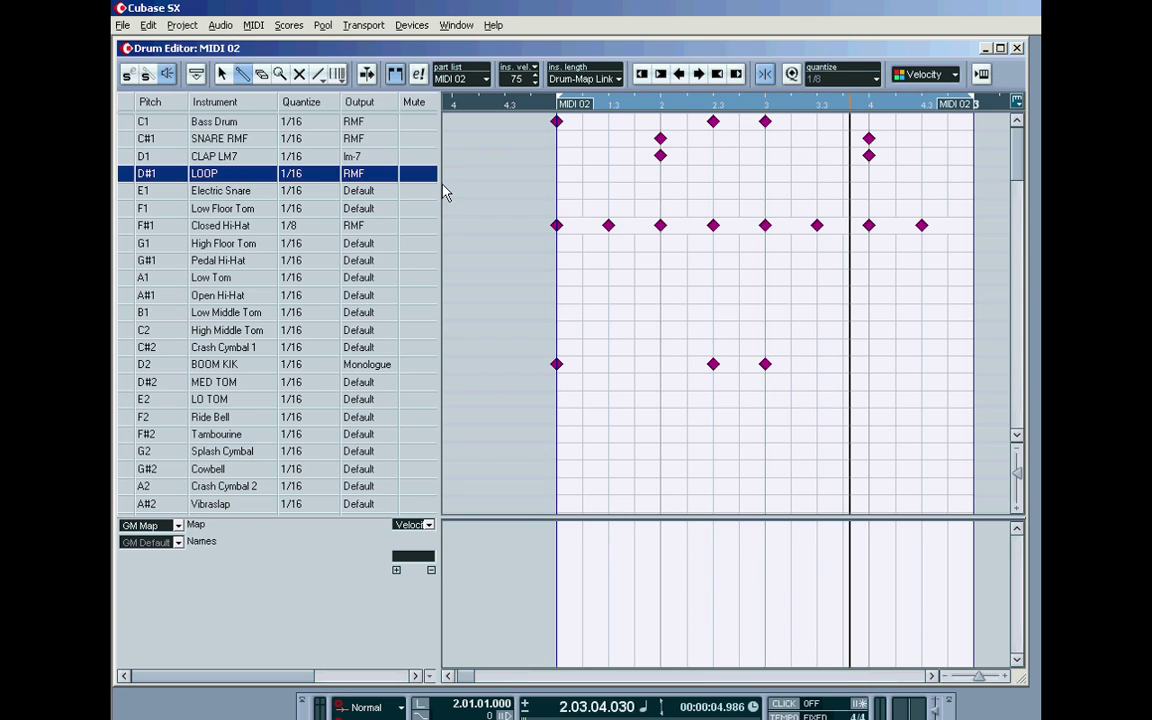
{"action": "left_click_drag", "start_coordinate": [441, 180], "coordinate": [541, 180]}
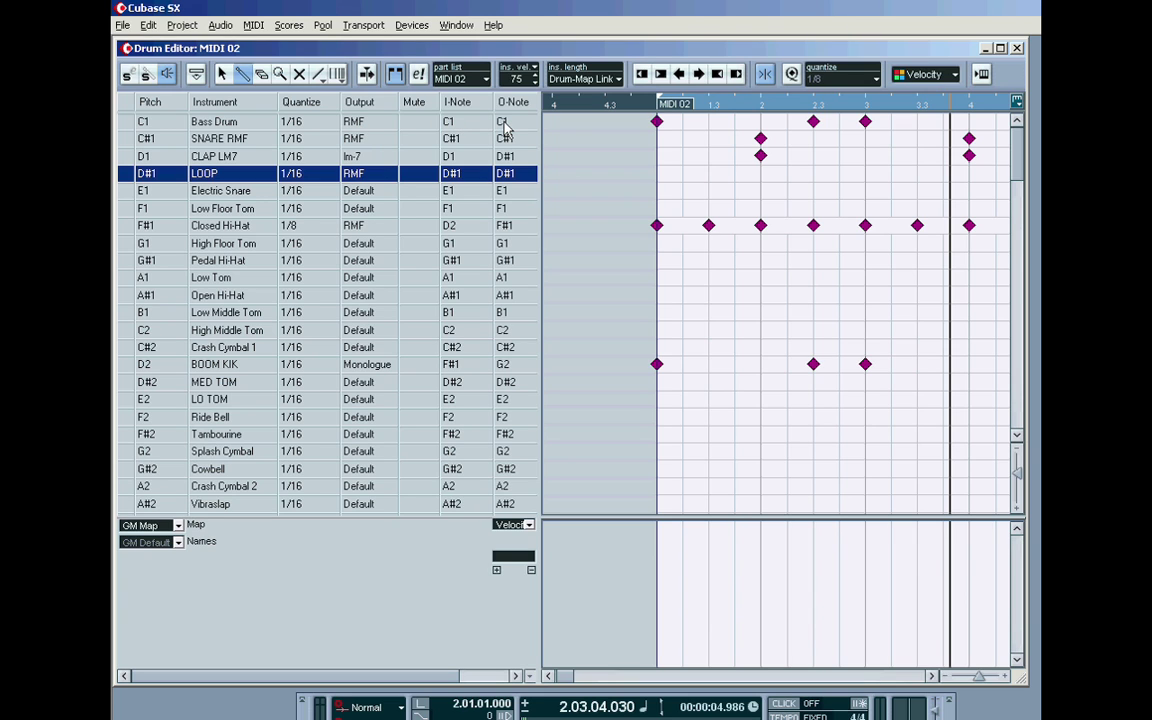
{"action": "left_click_drag", "start_coordinate": [567, 130], "coordinate": [614, 141]}
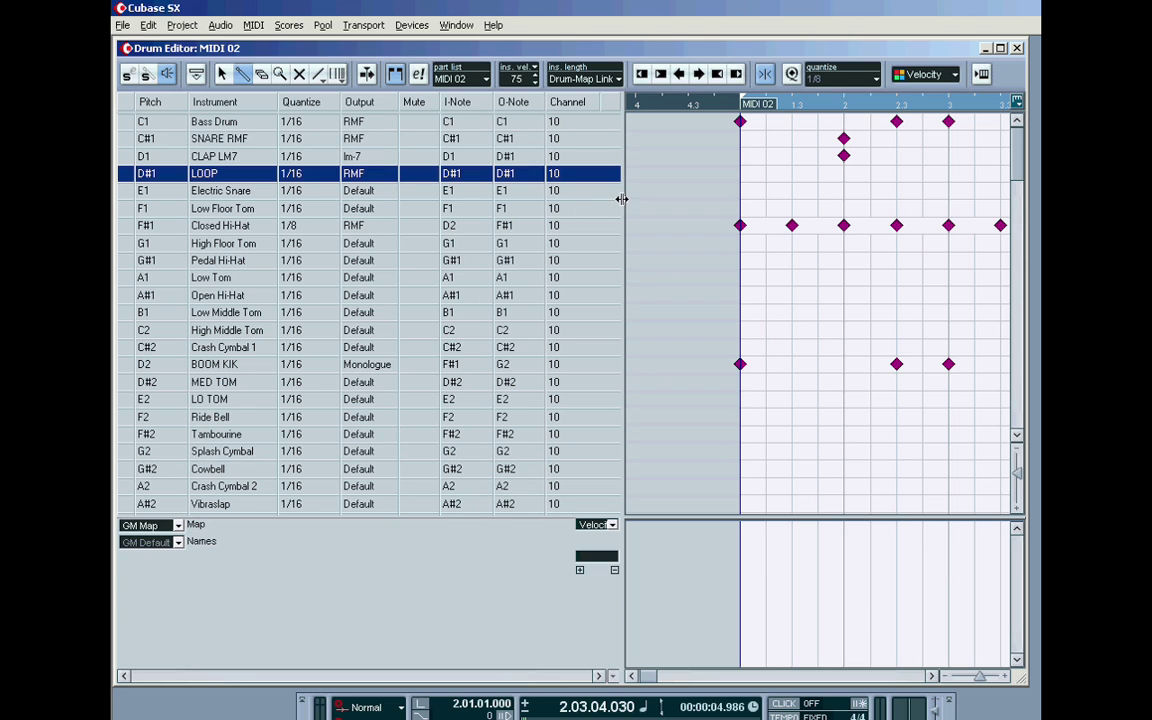
{"action": "left_click_drag", "start_coordinate": [589, 200], "coordinate": [421, 195]}
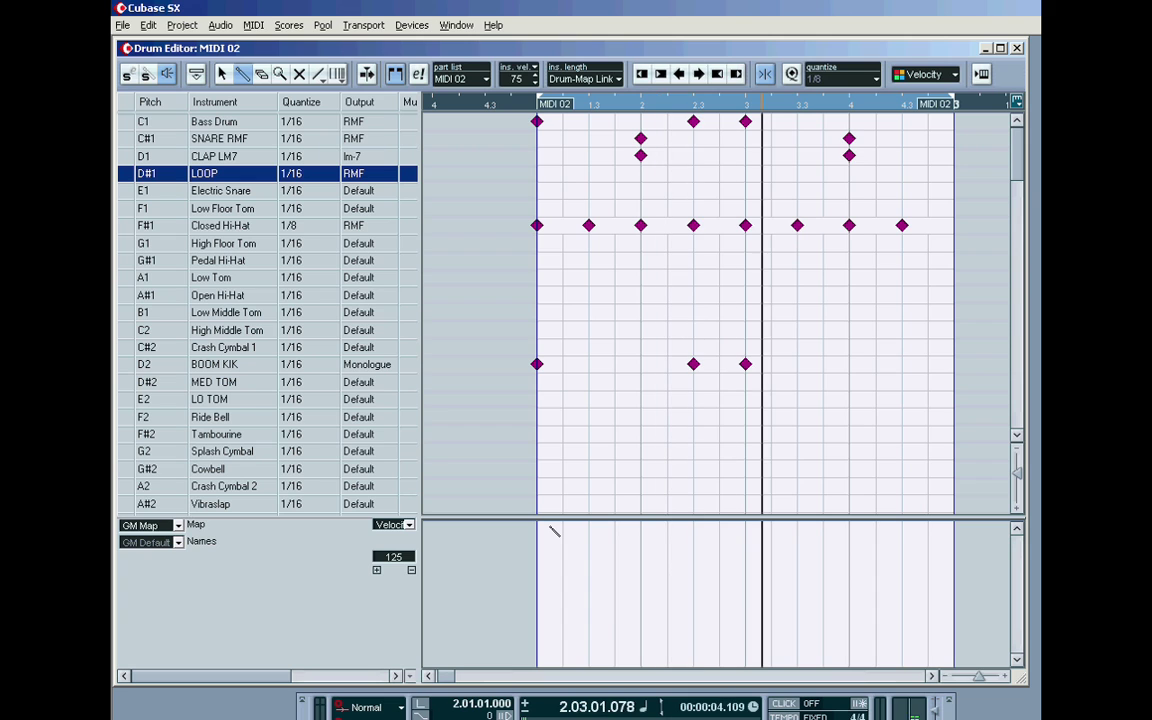
- Lower the 2.3 kick velocities on BOOM KIK and Bass Drum, the Bass Drum one to about 16
{"action": "left_click", "coordinate": [407, 366]}
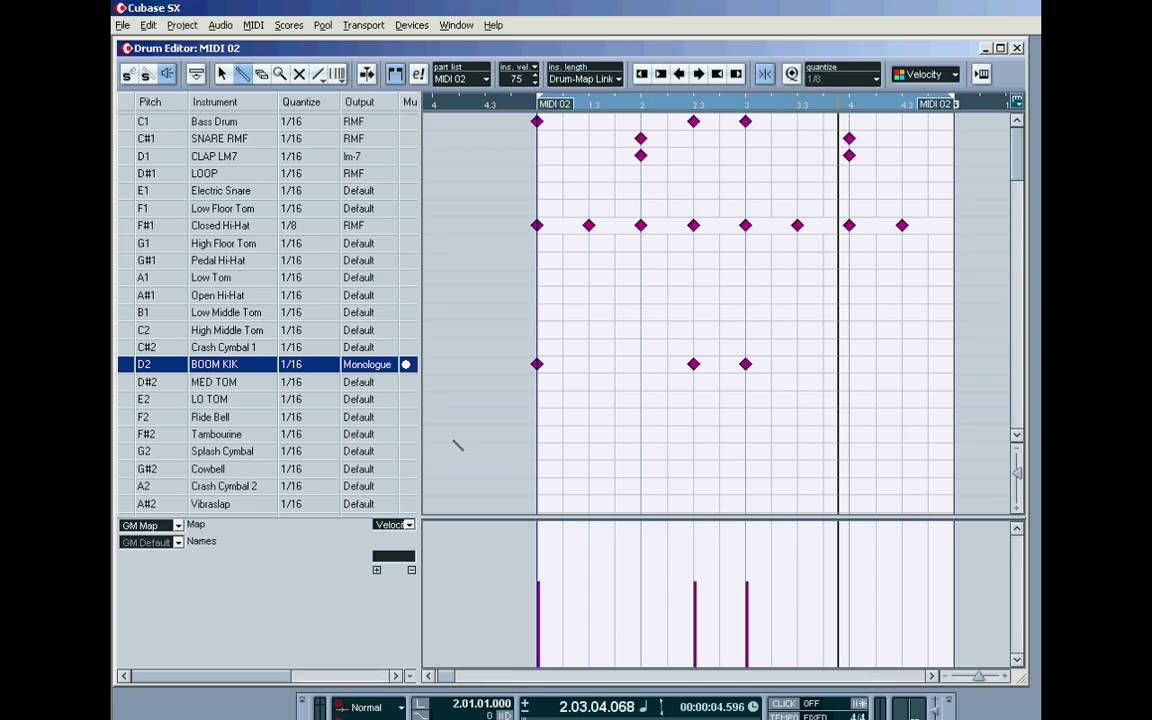
{"action": "left_click", "coordinate": [406, 366]}
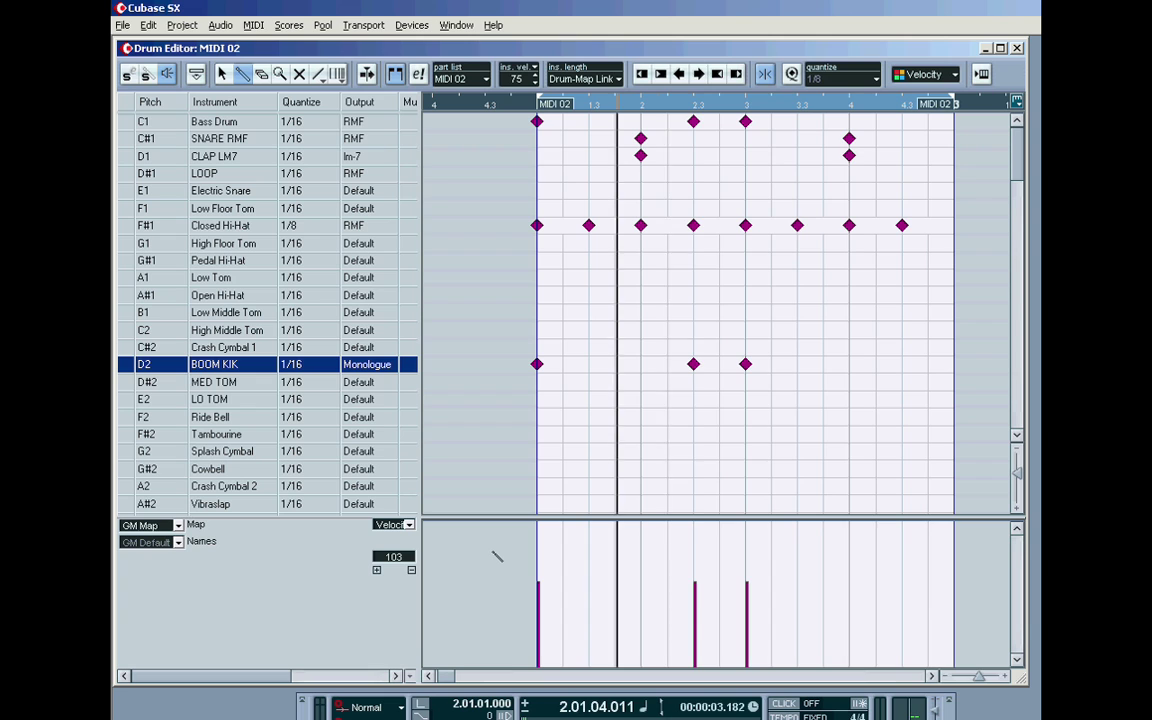
{"action": "left_click_drag", "start_coordinate": [694, 596], "coordinate": [705, 622]}
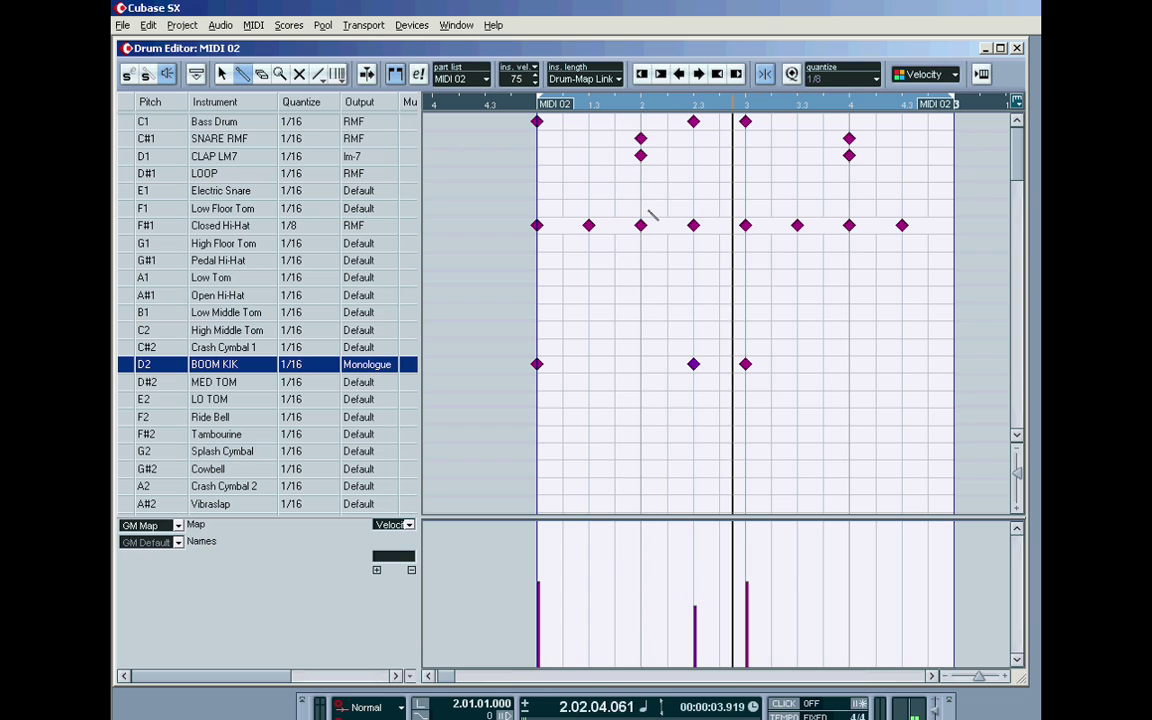
{"action": "left_click", "coordinate": [177, 123]}
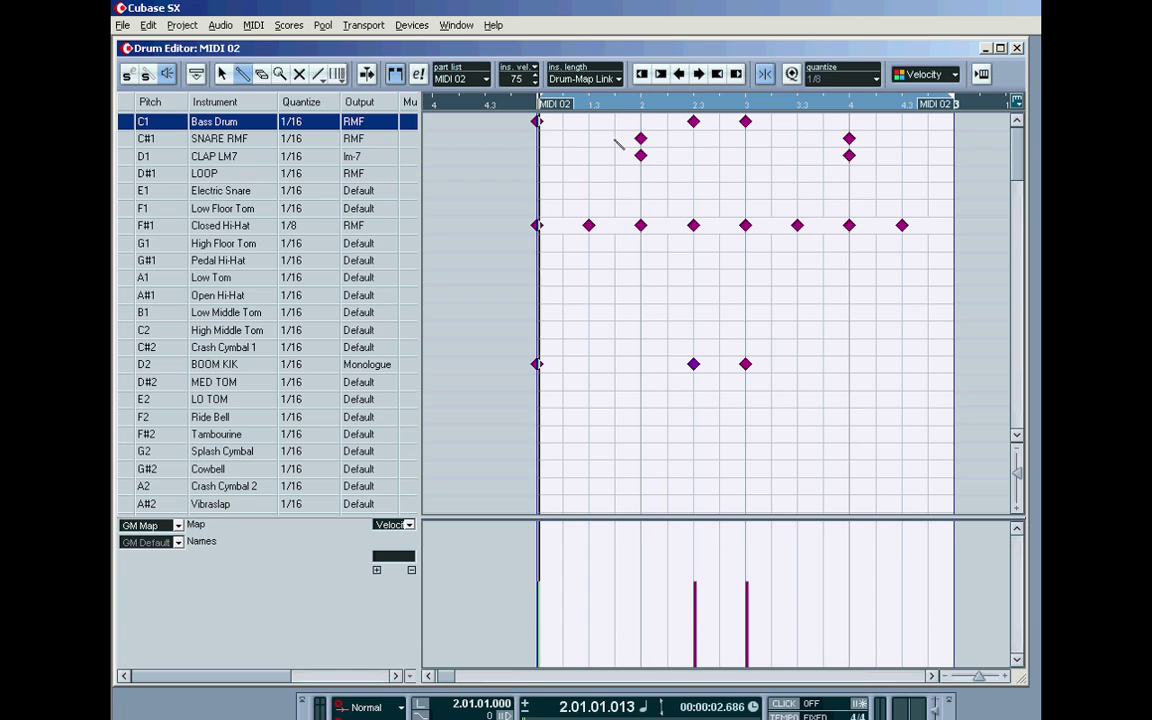
{"action": "left_click_drag", "start_coordinate": [699, 609], "coordinate": [703, 652]}
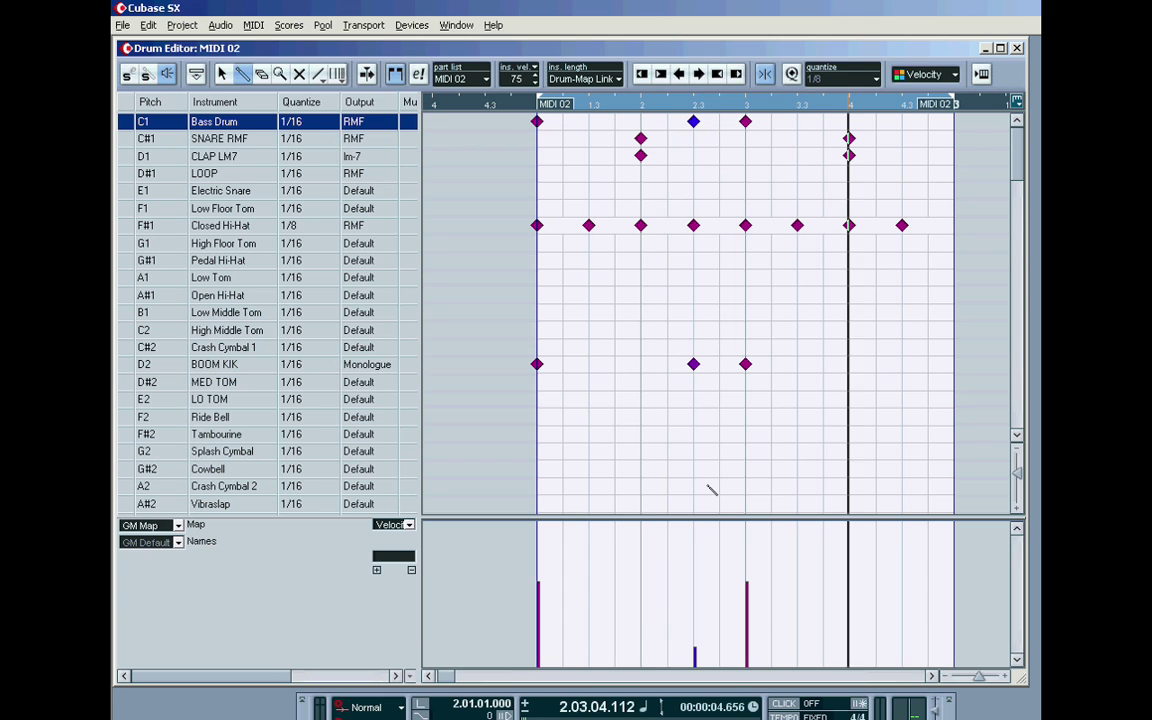
{"action": "left_click", "coordinate": [697, 630]}
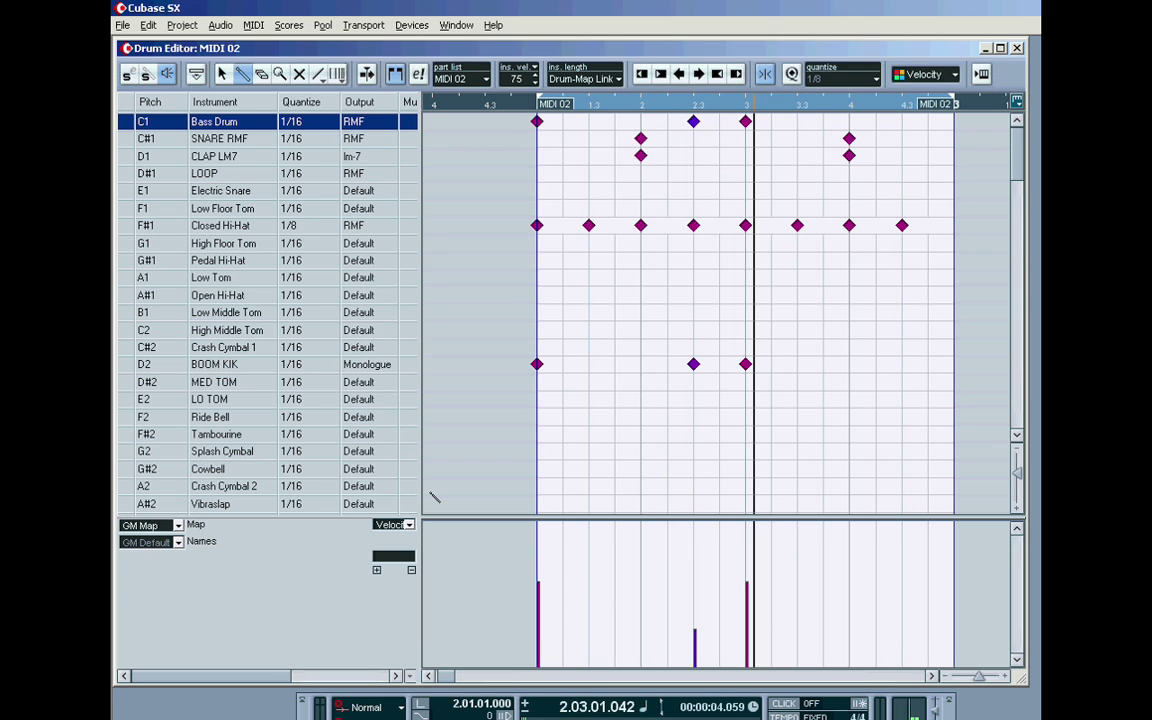
- Redraw the BOOM KIK note at 2.3 and set its velocity to about 40
{"action": "left_click", "coordinate": [249, 367]}
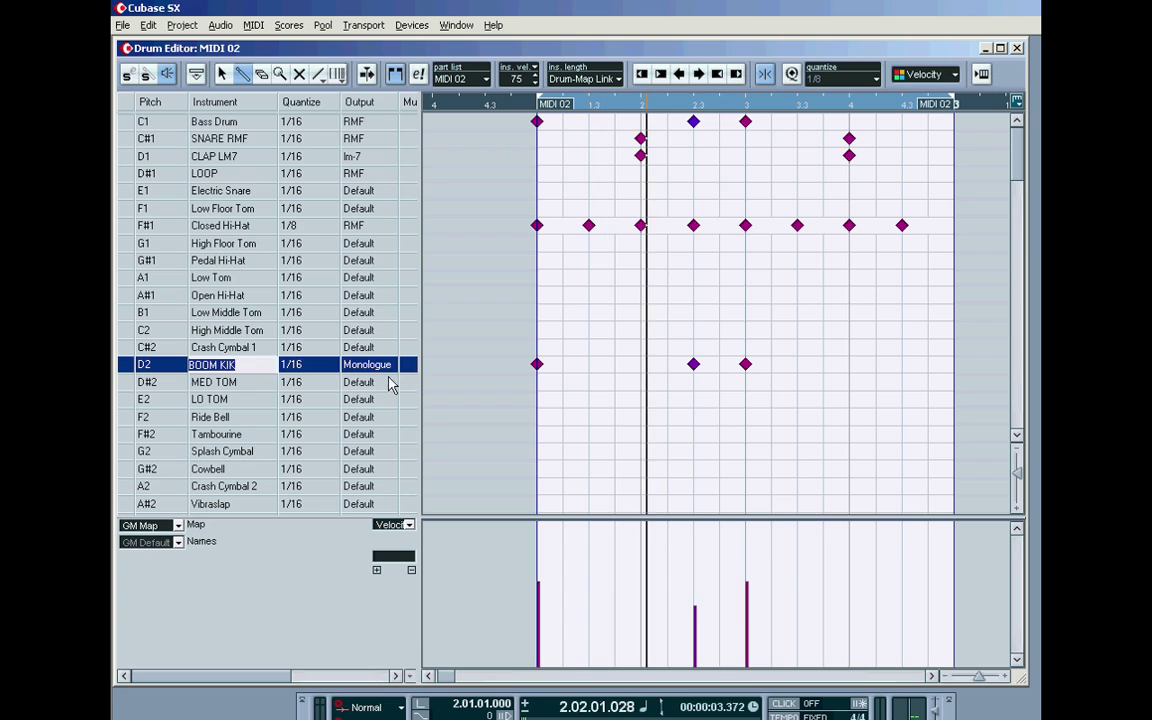
{"action": "left_click", "coordinate": [694, 365]}
{"action": "left_click", "coordinate": [694, 365]}
{"action": "left_click", "coordinate": [700, 628]}
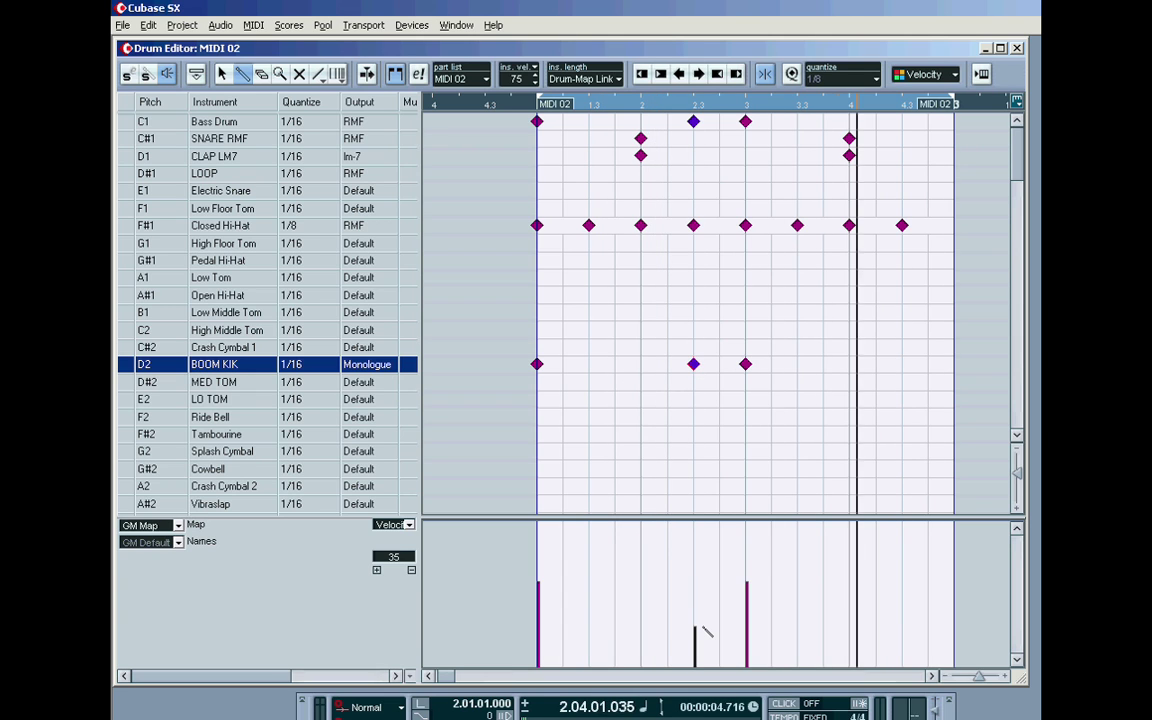
{"action": "left_click", "coordinate": [704, 626]}
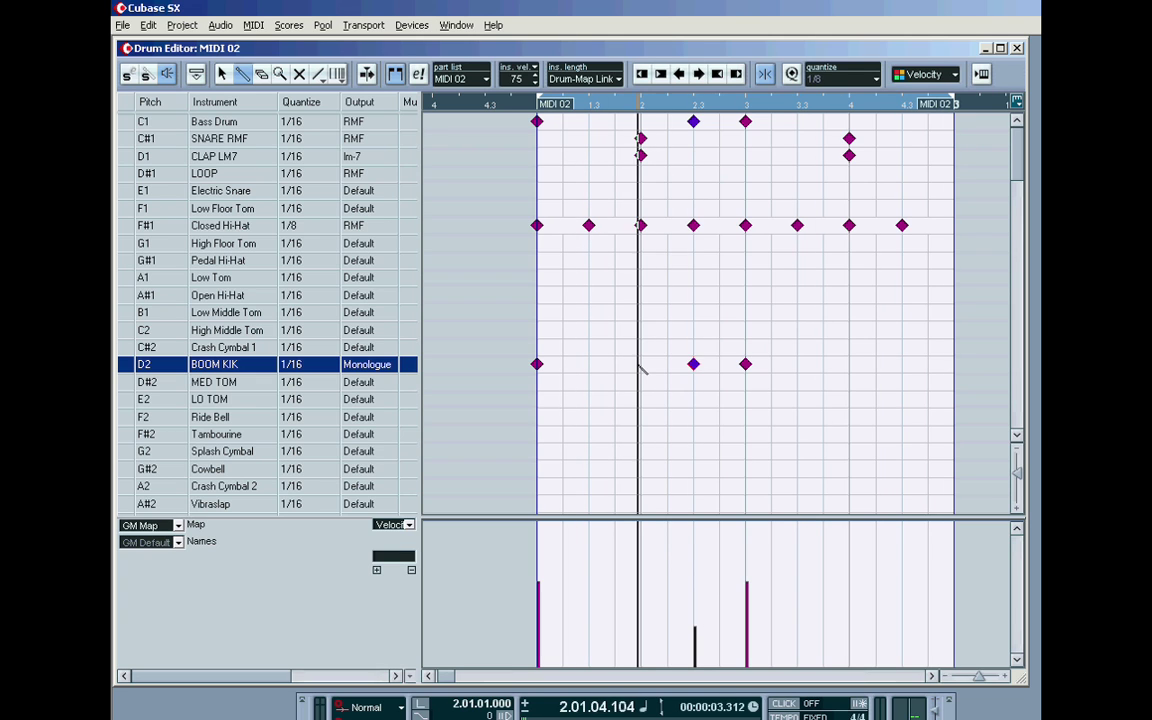
- Raise the Bass Drum downbeat accents to about 97 and 104 and set the softer 2.3 note
{"action": "left_click", "coordinate": [135, 122]}
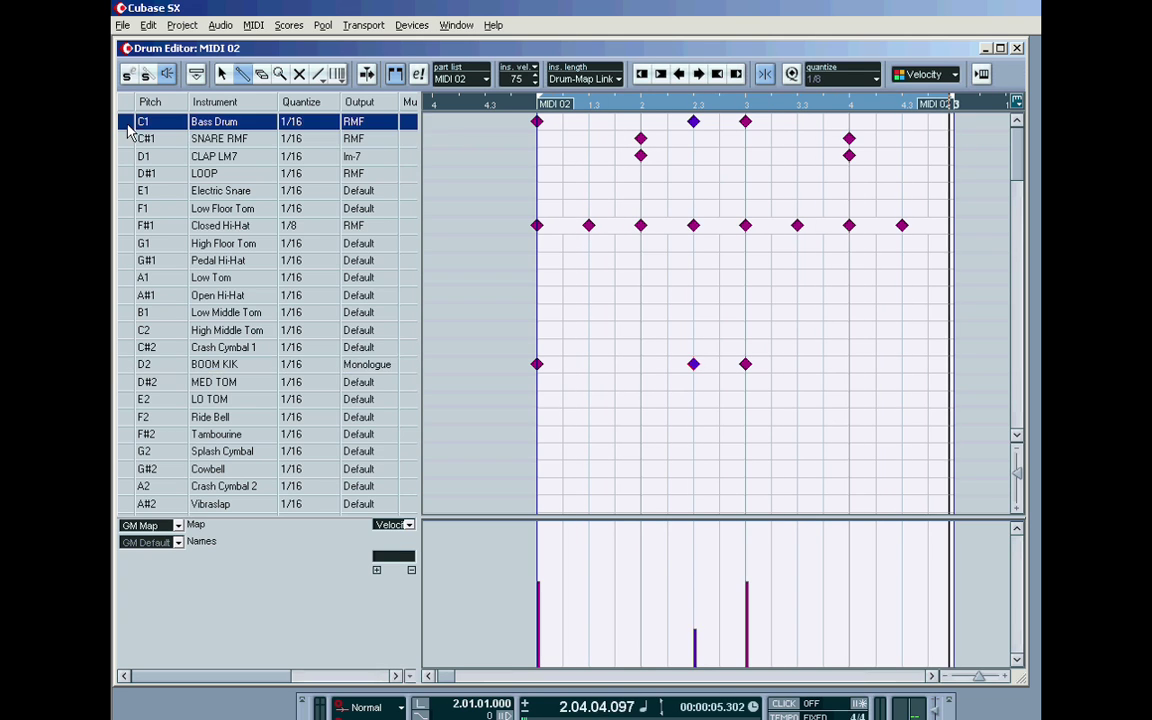
{"action": "left_click", "coordinate": [708, 612]}
{"action": "left_click", "coordinate": [540, 546]}
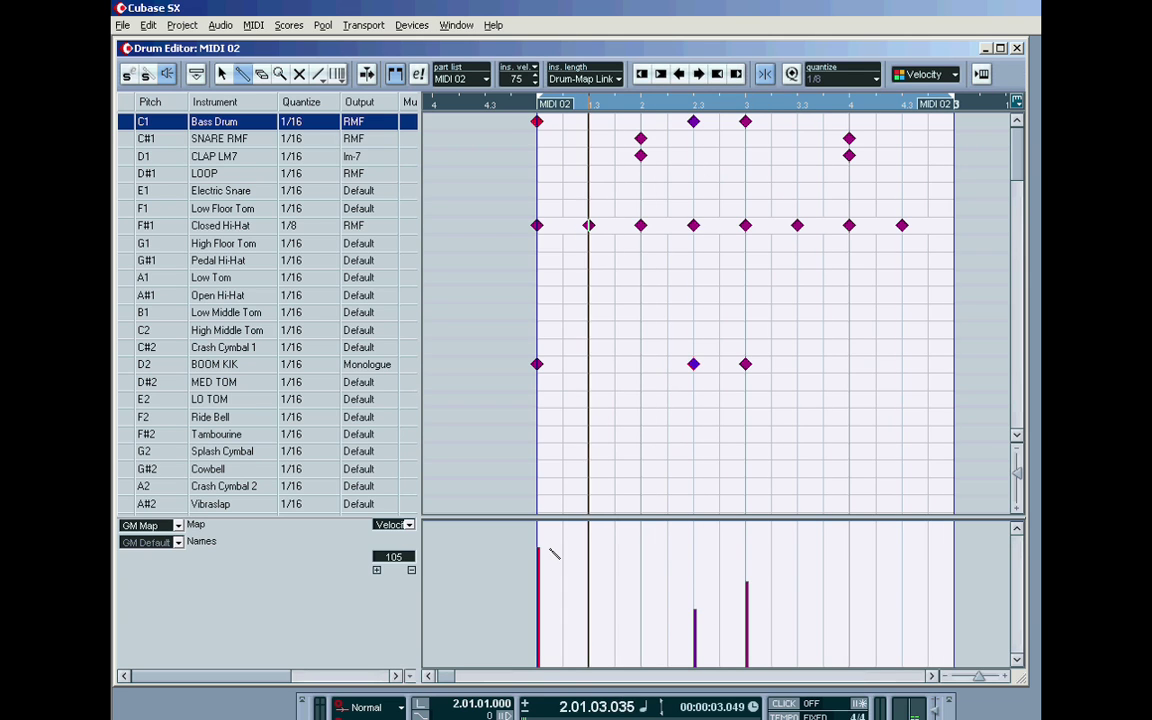
{"action": "left_click", "coordinate": [759, 550]}
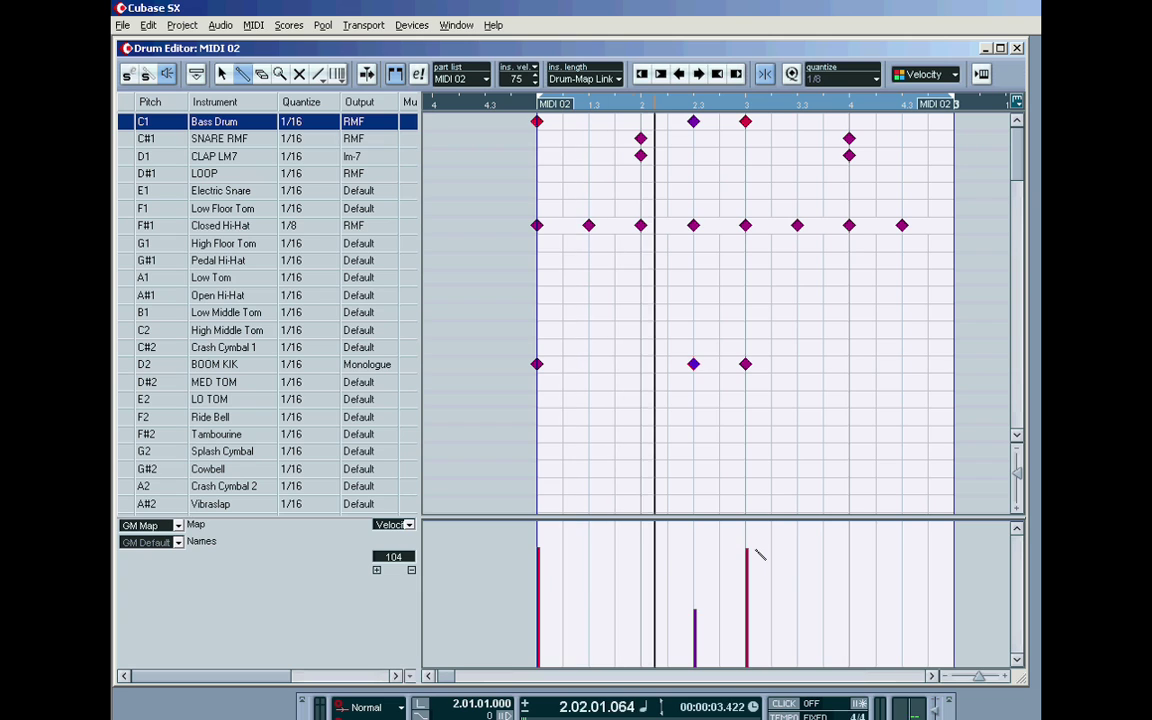
{"action": "left_click", "coordinate": [698, 600]}
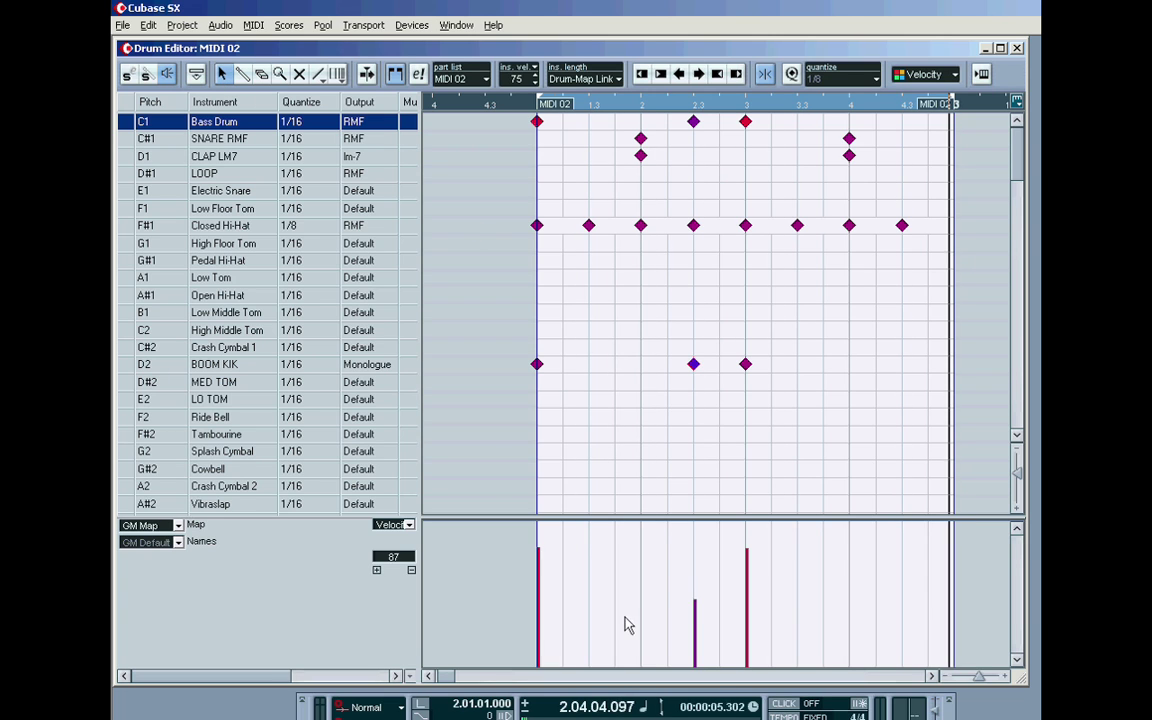
- Stop playback, turn on Snap, and try moving the CLAP LM7 note on a 1/4 grid, then undo
{"action": "key", "text": "space"}
{"action": "left_click", "coordinate": [641, 155]}
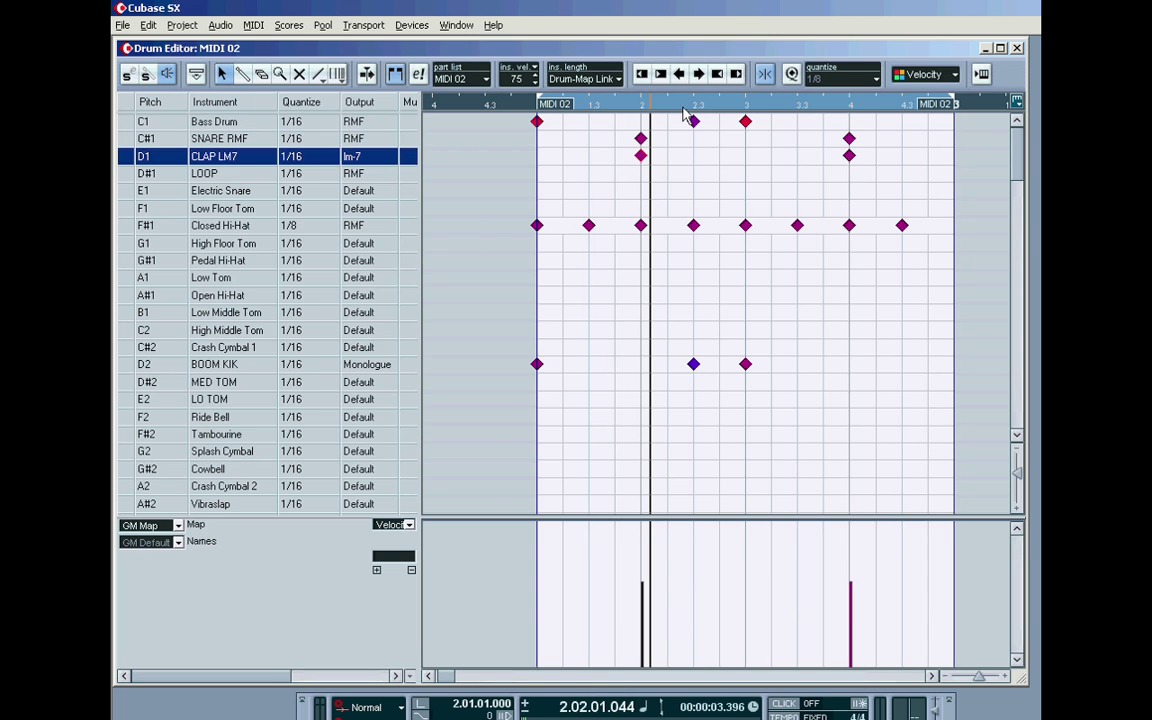
{"action": "left_click", "coordinate": [698, 74]}
{"action": "left_click", "coordinate": [679, 74]}
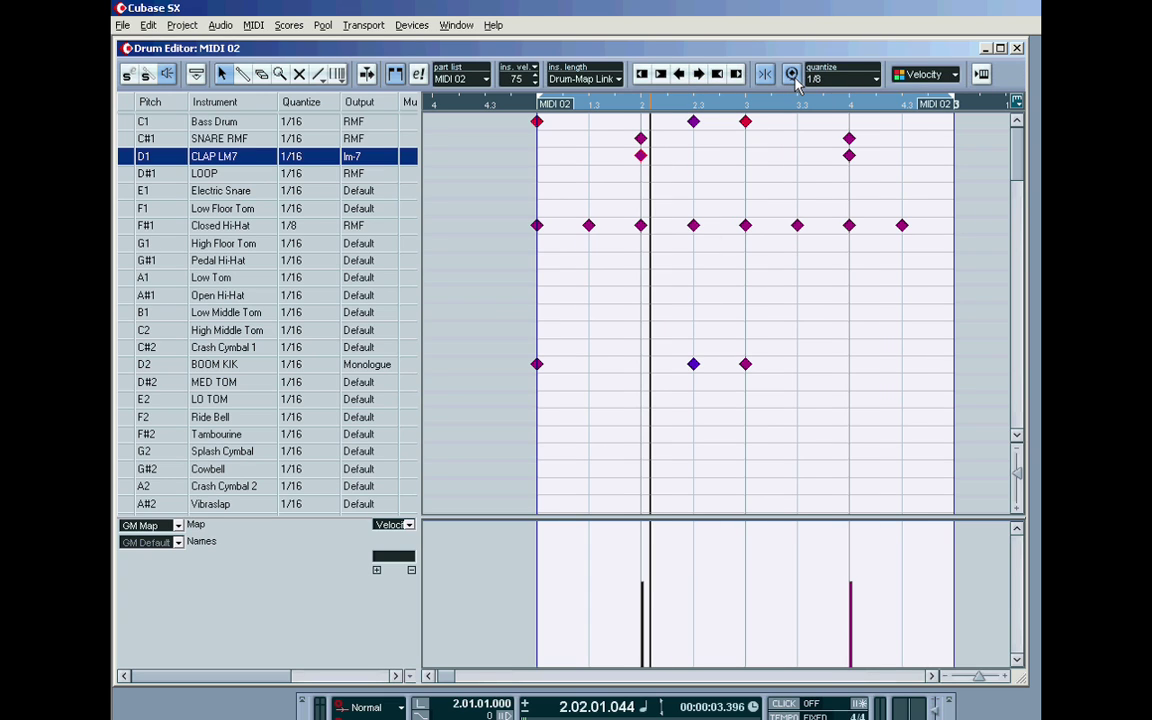
{"action": "left_click", "coordinate": [697, 77]}
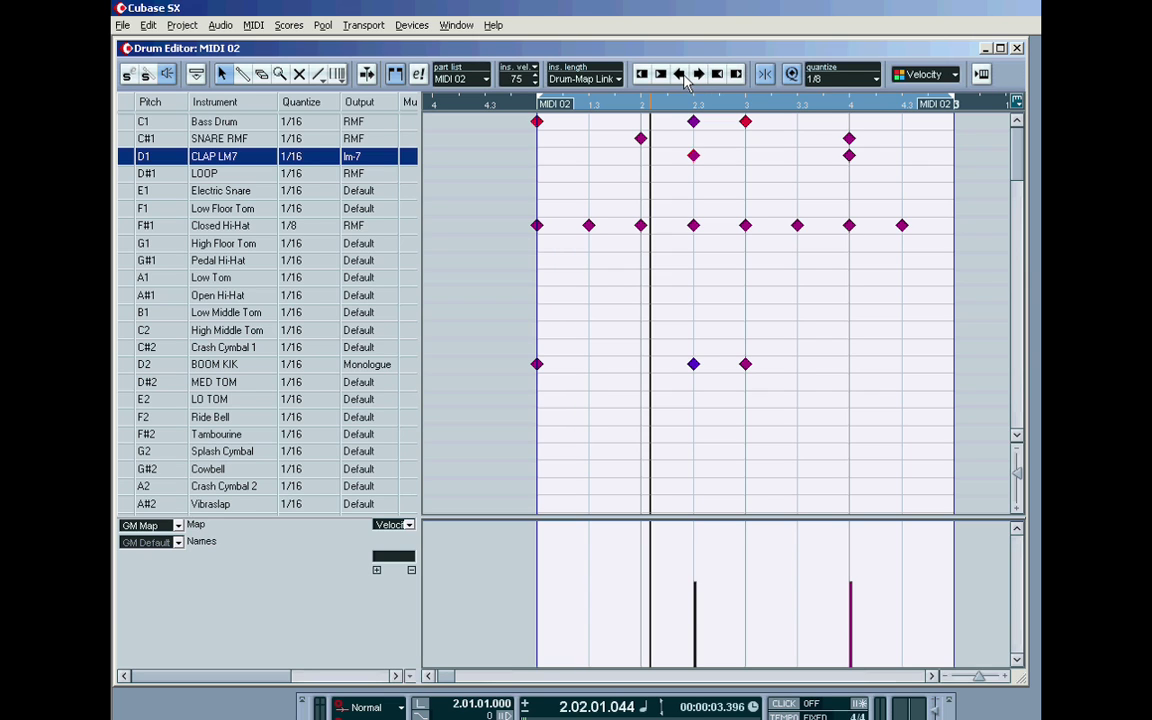
{"action": "left_click", "coordinate": [876, 80]}
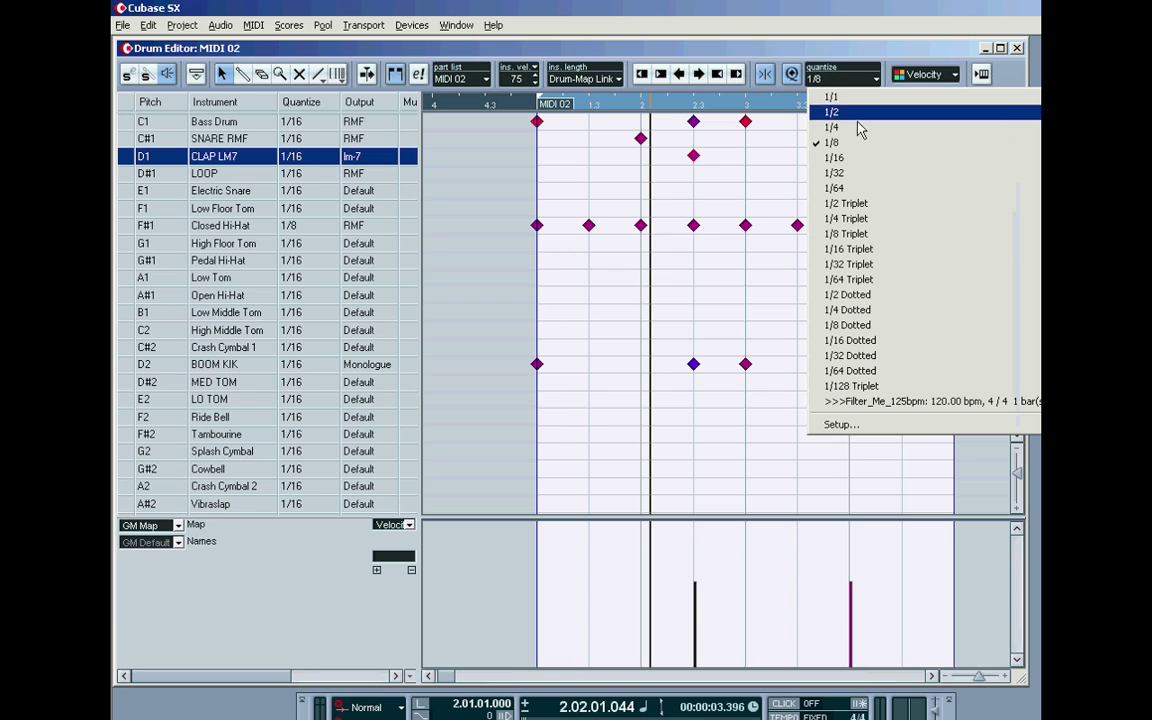
{"action": "left_click", "coordinate": [860, 124]}
{"action": "left_click", "coordinate": [704, 78]}
{"action": "key", "text": "ctrl+z"}
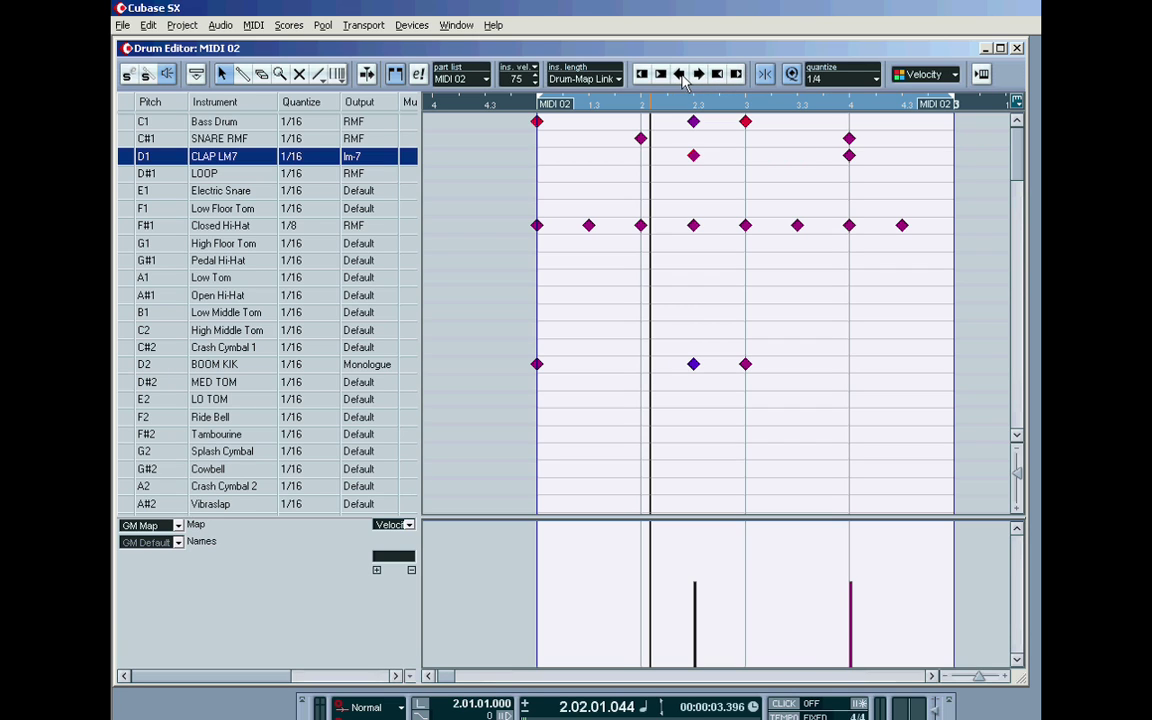
- Set Quantize to 1/8, move the first CLAP LM7 note an eighth earlier, and turn Snap off
{"action": "left_click", "coordinate": [845, 88]}
{"action": "left_click", "coordinate": [848, 143]}
{"action": "left_click", "coordinate": [681, 75]}
{"action": "left_click", "coordinate": [792, 76]}
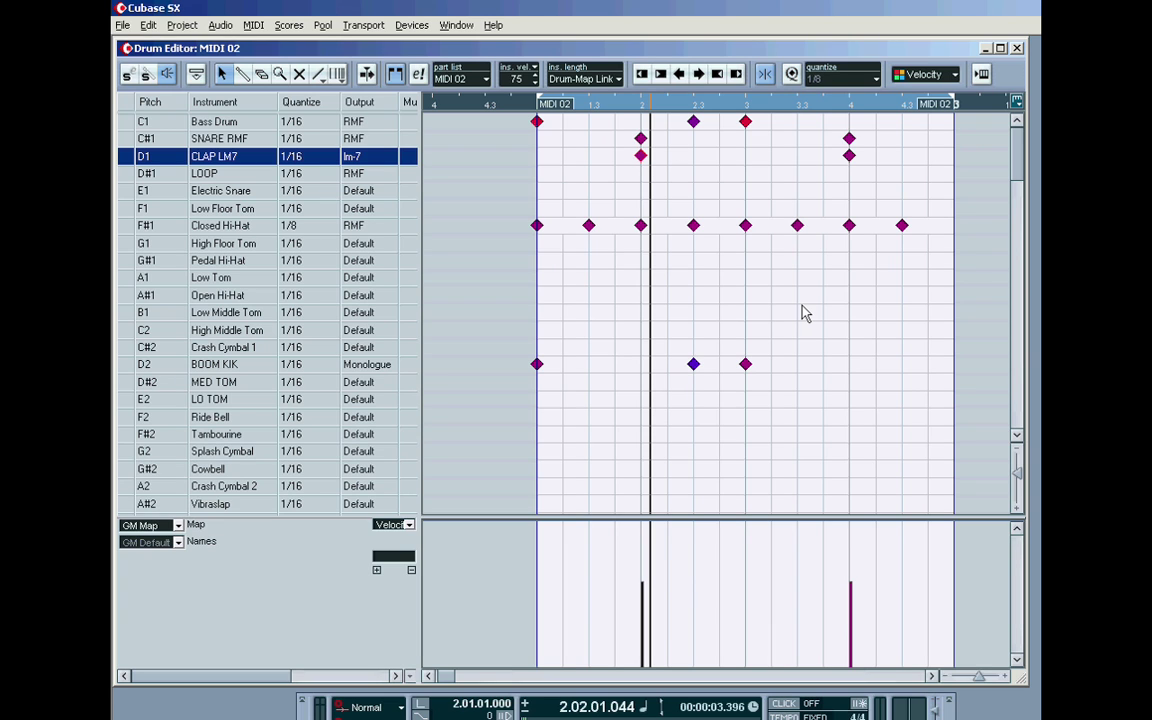
- Erase all the existing Closed Hi-Hat notes with the Drumstick
{"action": "left_click", "coordinate": [524, 80]}
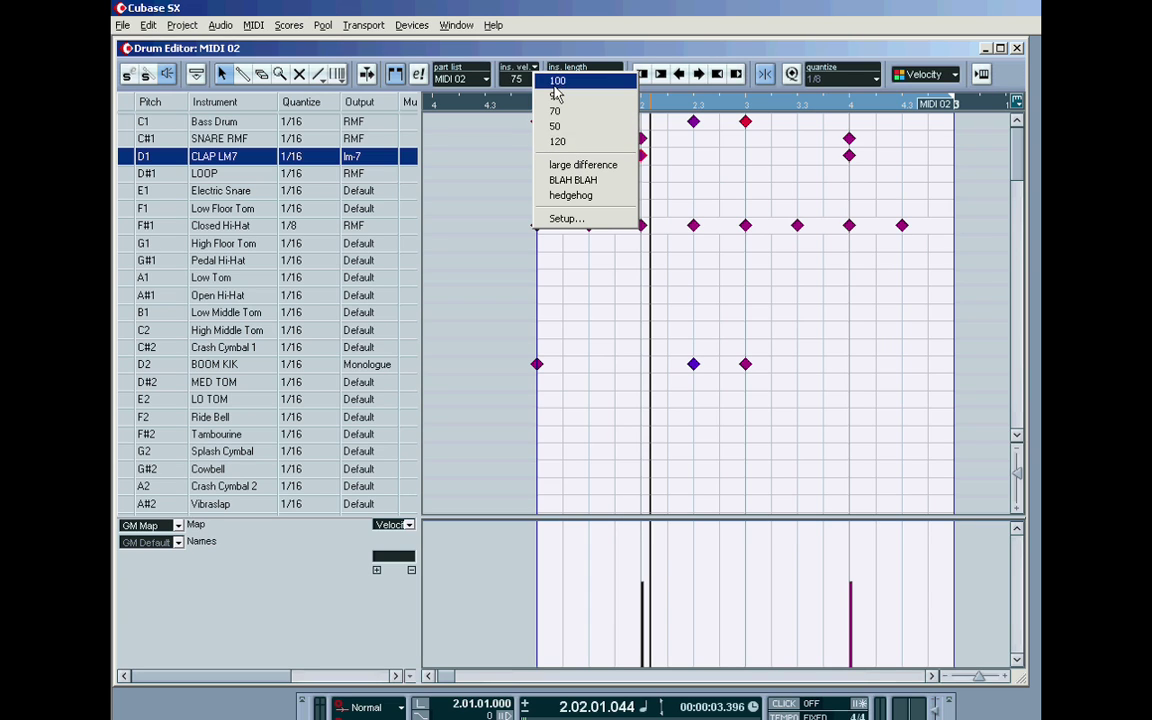
{"action": "left_click", "coordinate": [225, 70]}
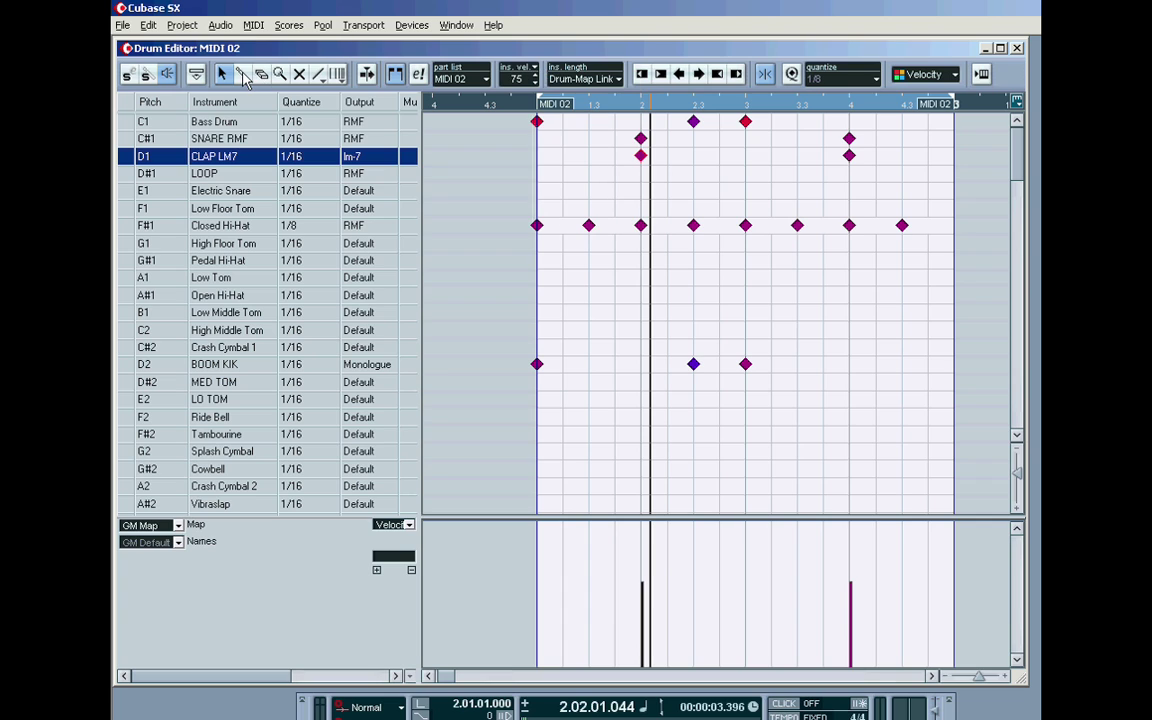
{"action": "left_click_drag", "start_coordinate": [540, 228], "coordinate": [905, 232]}
- Set insert velocity to 120 and paint eight eighth-note hits on the Closed Hi-Hat row
{"action": "left_click", "coordinate": [536, 71]}
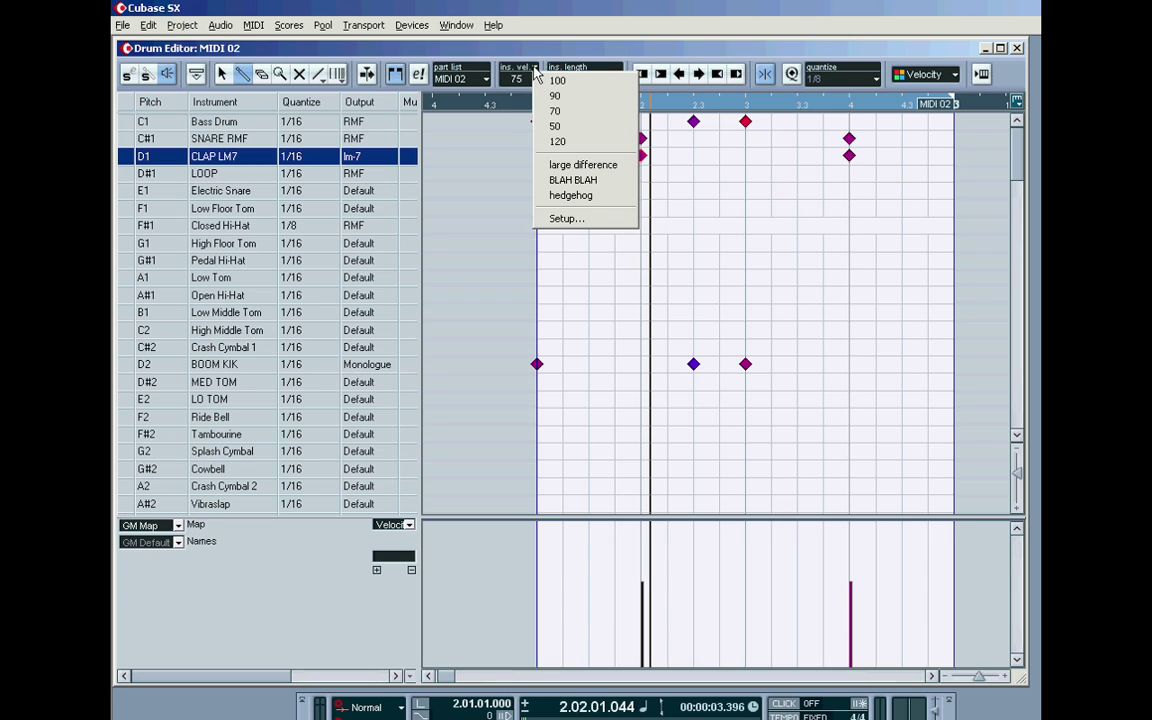
{"action": "left_click", "coordinate": [577, 142]}
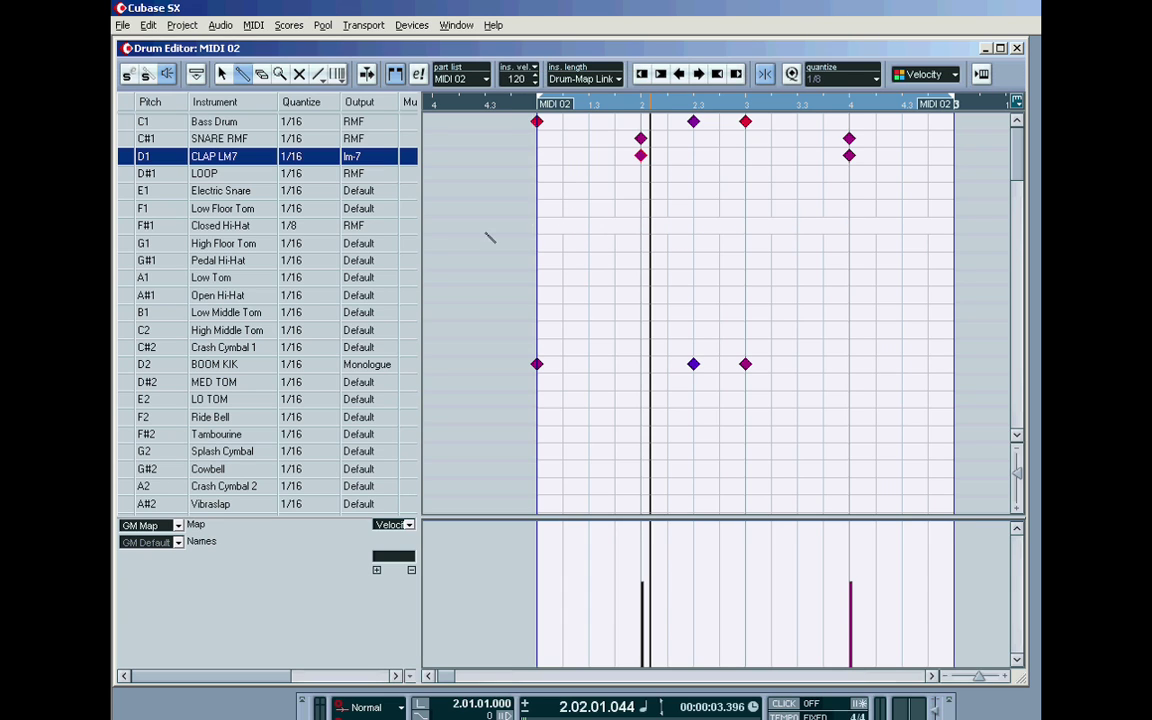
{"action": "left_click", "coordinate": [146, 229]}
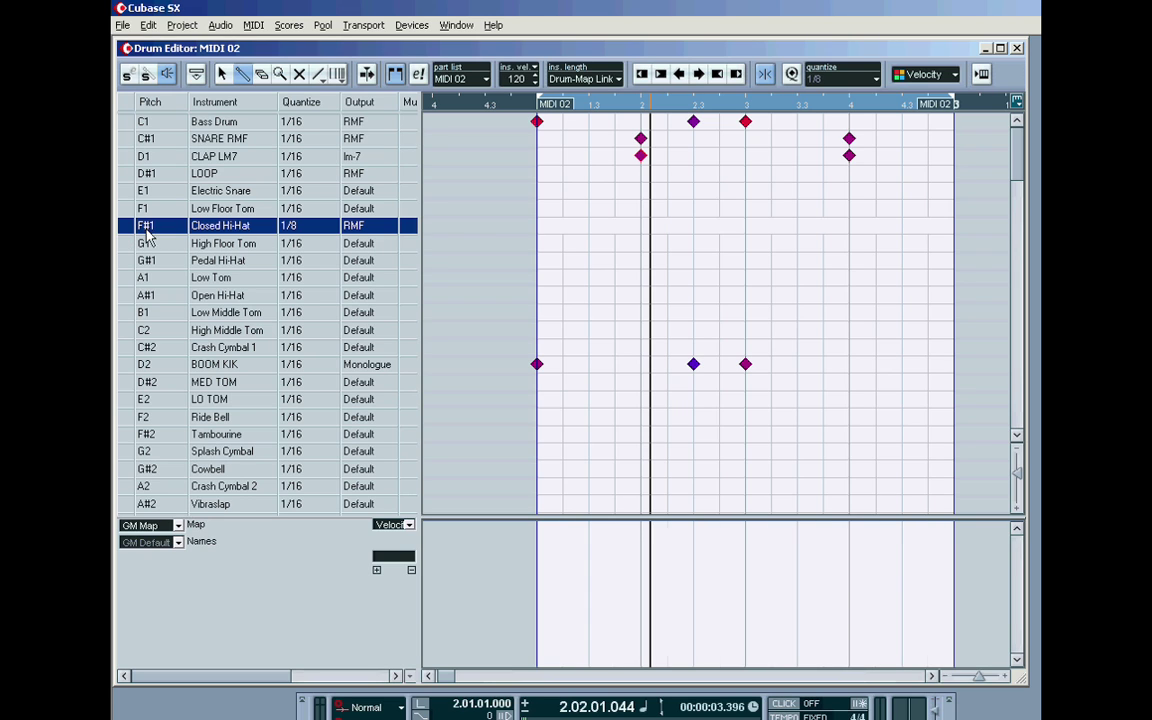
{"action": "left_click_drag", "start_coordinate": [537, 225], "coordinate": [920, 241]}
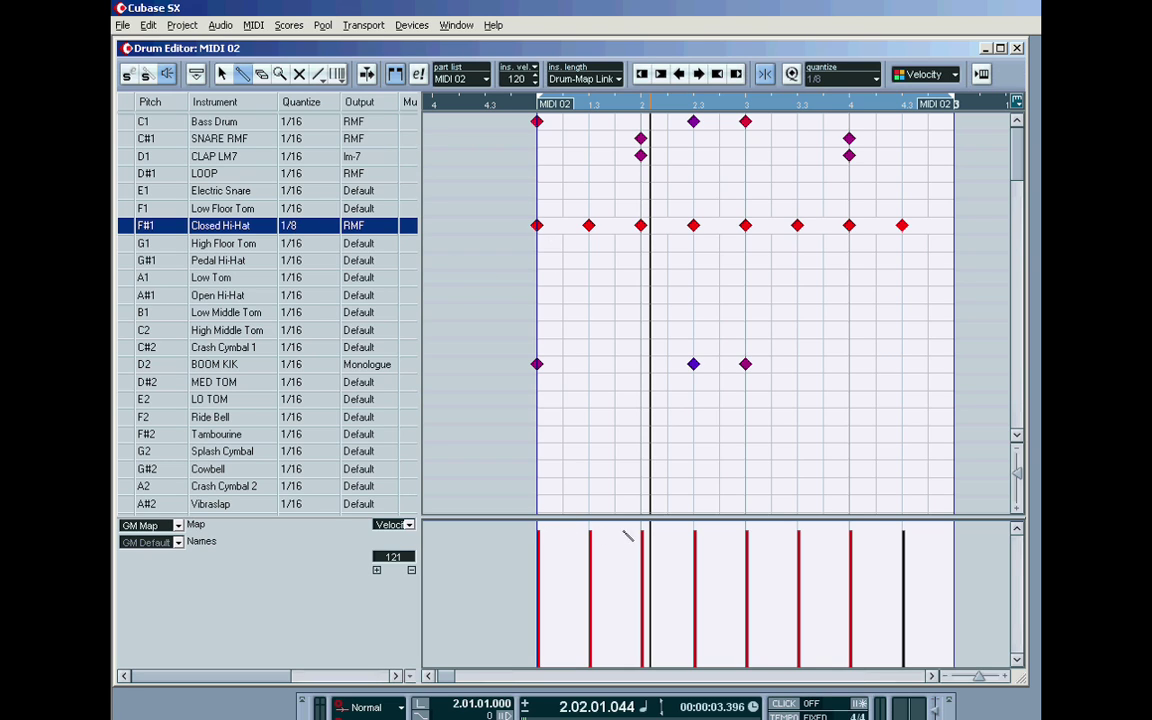
- Undo the 120-velocity hi-hats, set insert velocity to 70, and repaint the eight Closed Hi-Hat hits
{"action": "left_click", "coordinate": [148, 26]}
{"action": "left_click", "coordinate": [158, 44]}
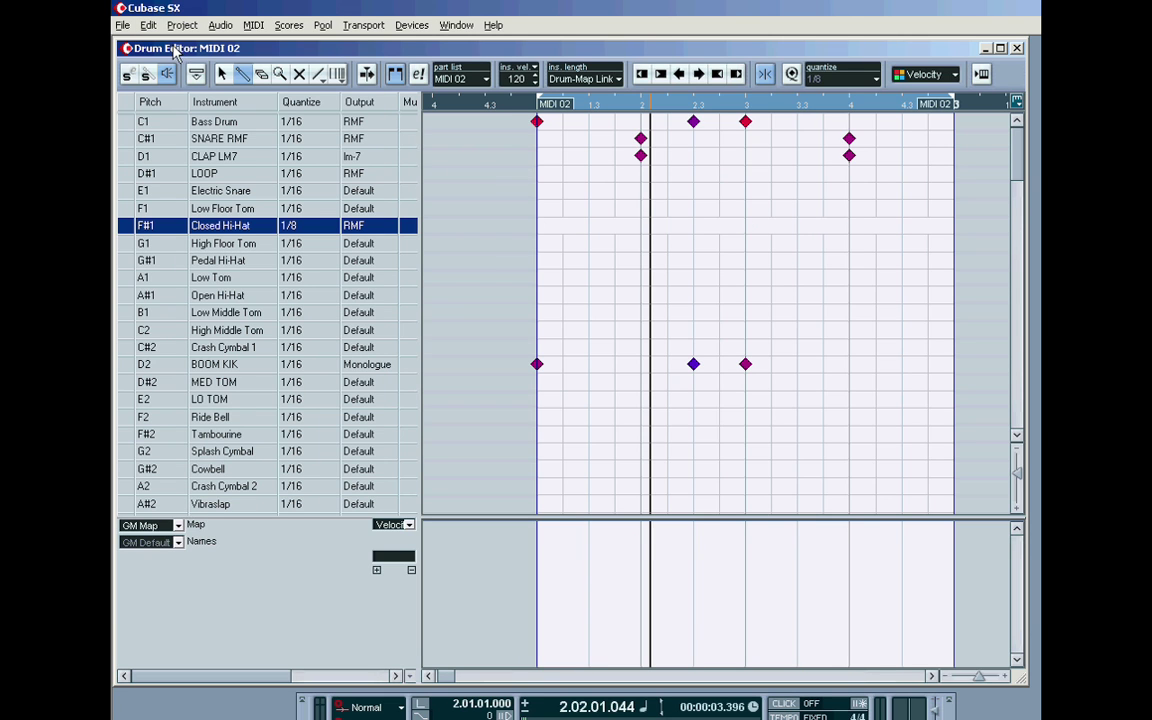
{"action": "left_click", "coordinate": [534, 67]}
{"action": "left_click", "coordinate": [558, 111]}
{"action": "left_click_drag", "start_coordinate": [537, 225], "coordinate": [918, 231]}
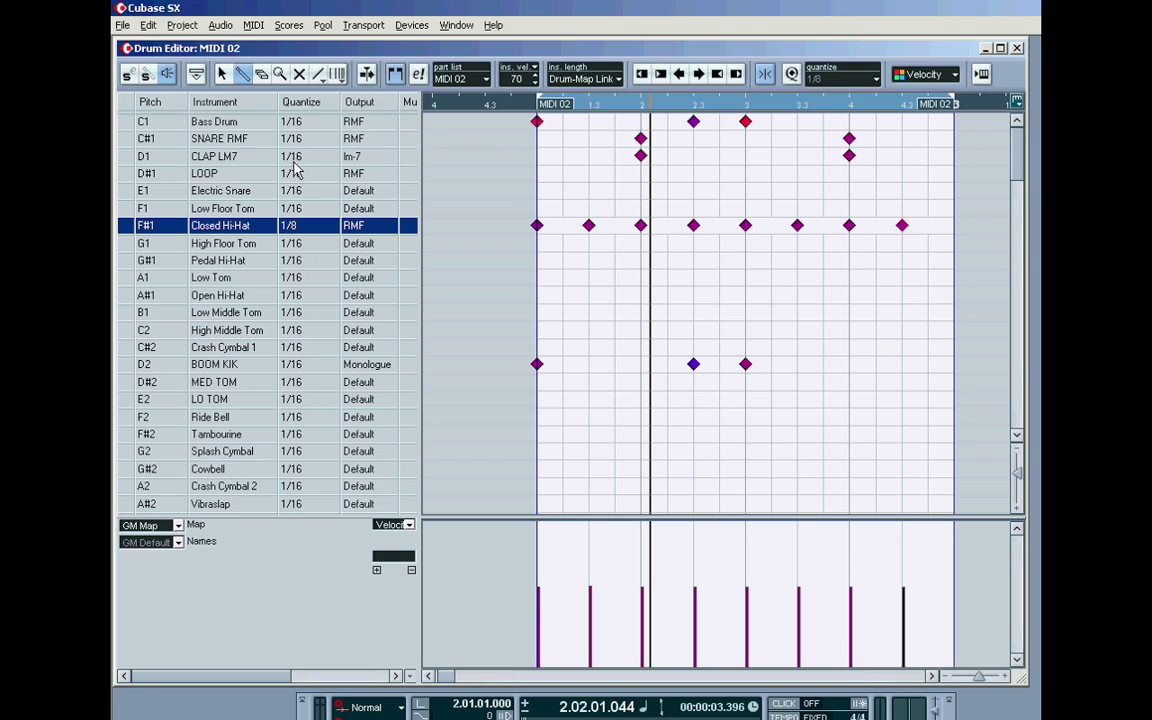
{"action": "left_click", "coordinate": [1017, 49]}
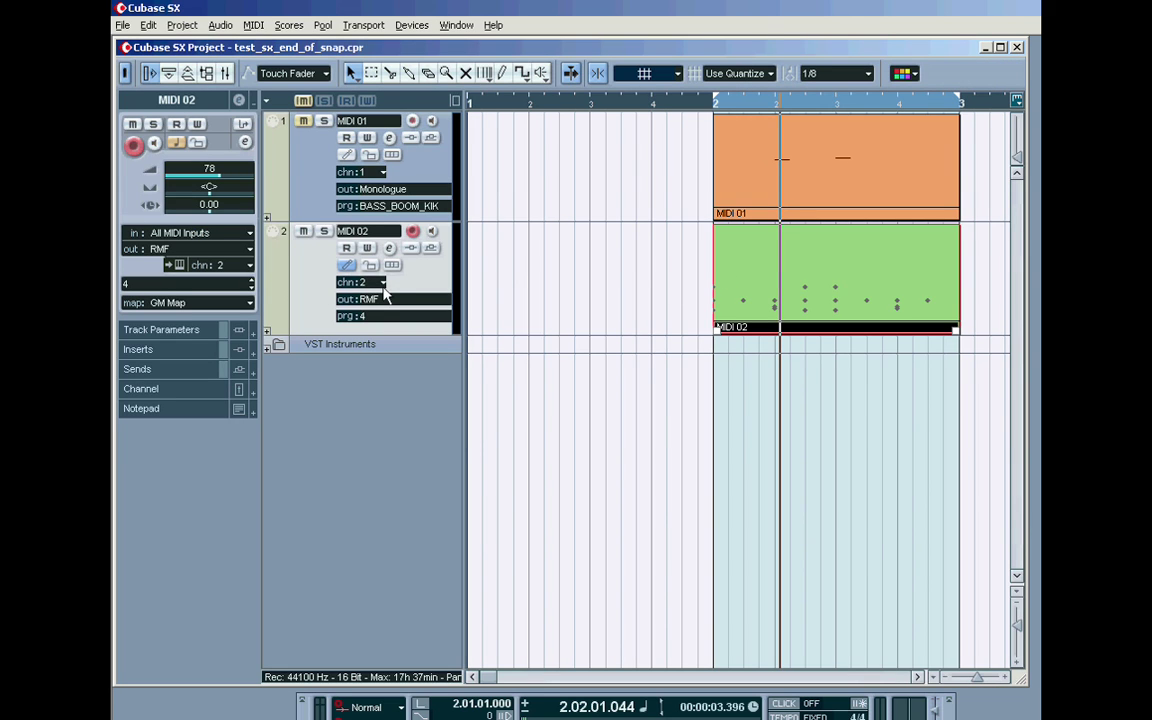
{"action": "left_click", "coordinate": [310, 246]}
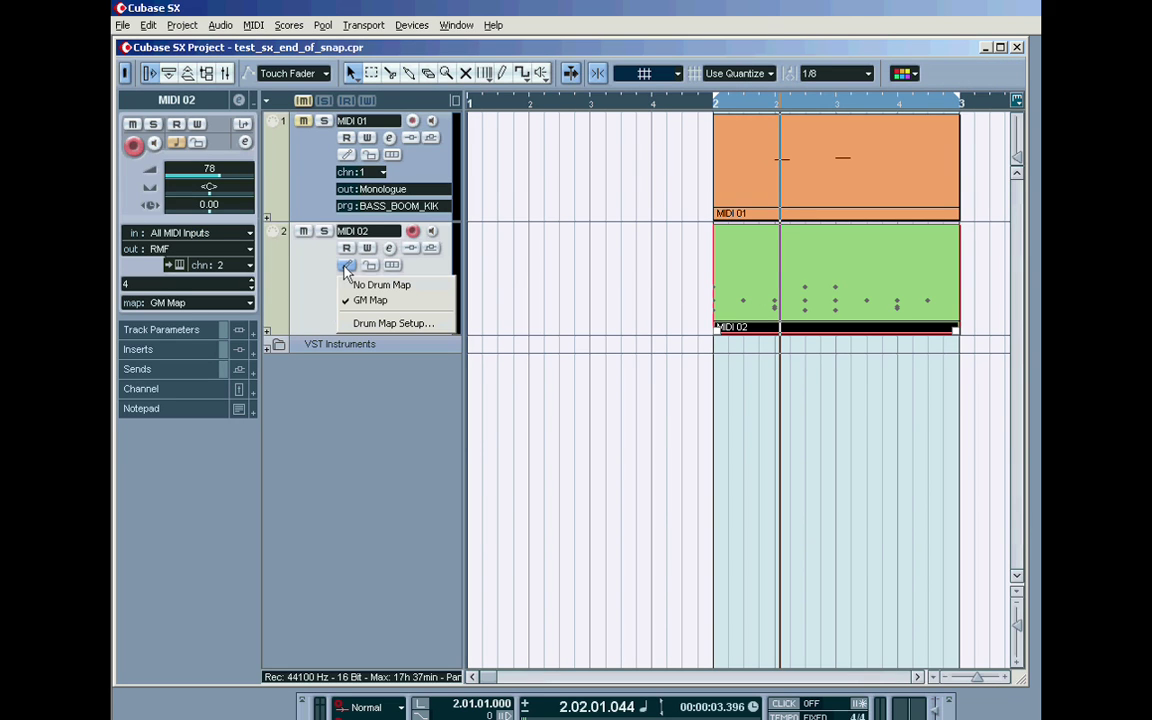
{"action": "left_click", "coordinate": [340, 262]}
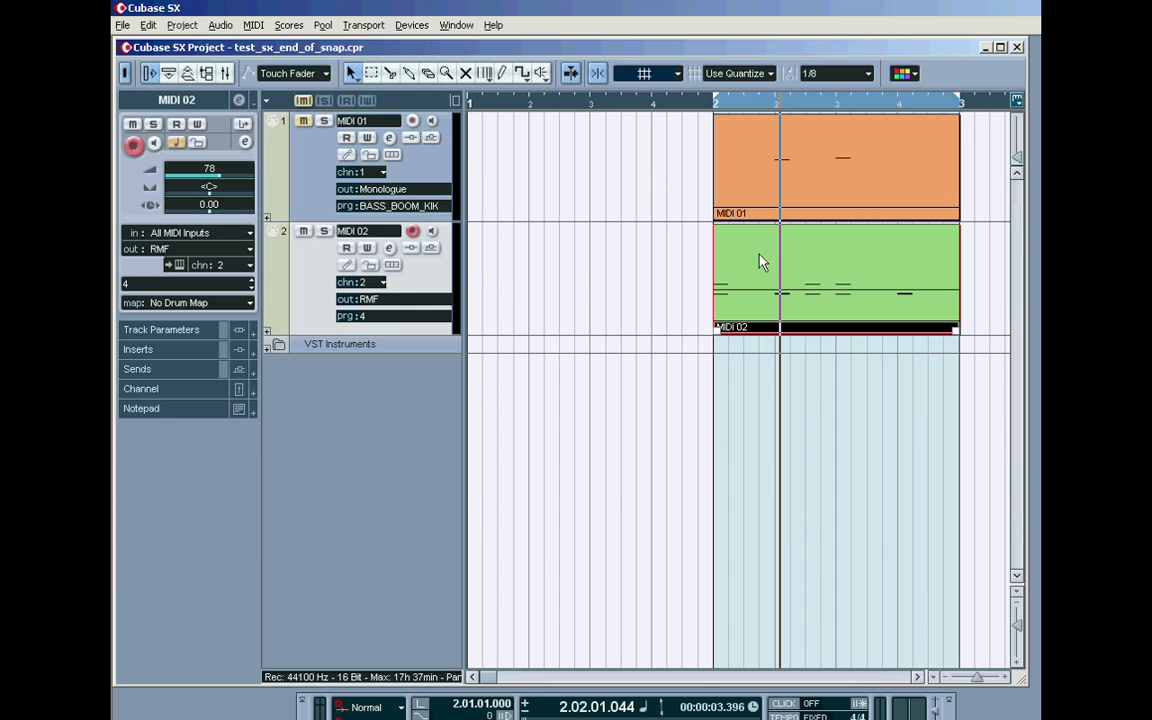
{"action": "double_click", "coordinate": [760, 262]}
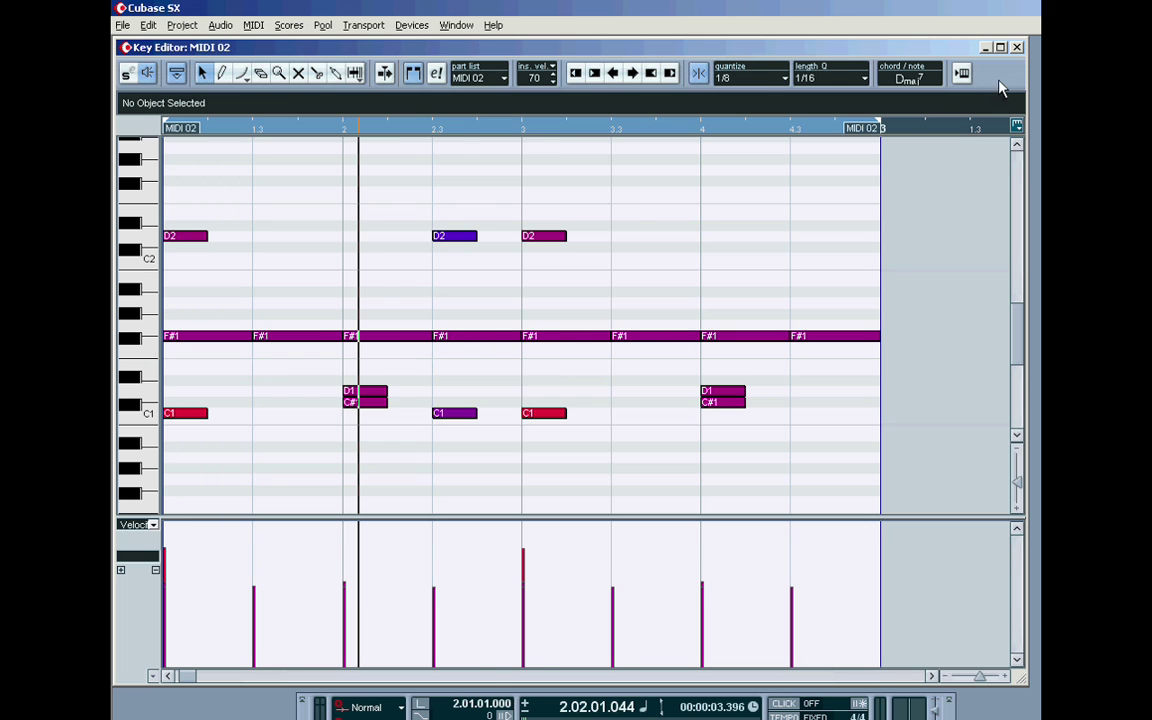
{"action": "left_click", "coordinate": [1016, 47]}
{"action": "left_click", "coordinate": [350, 270]}
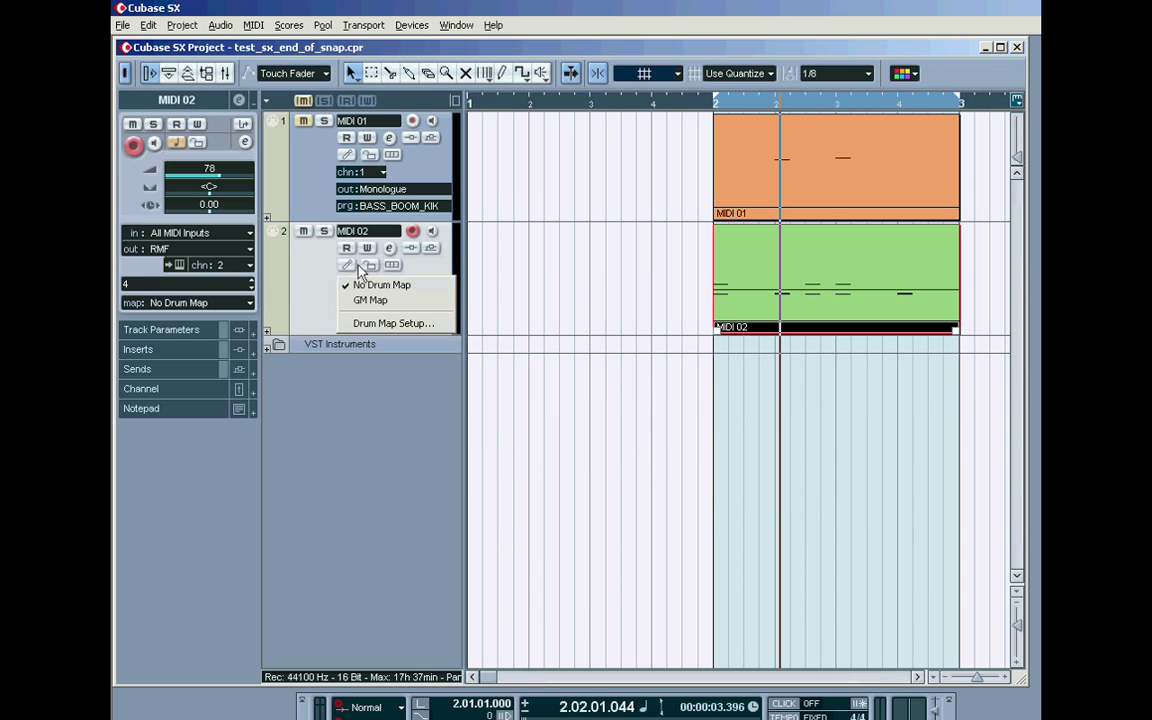
{"action": "left_click", "coordinate": [368, 302]}
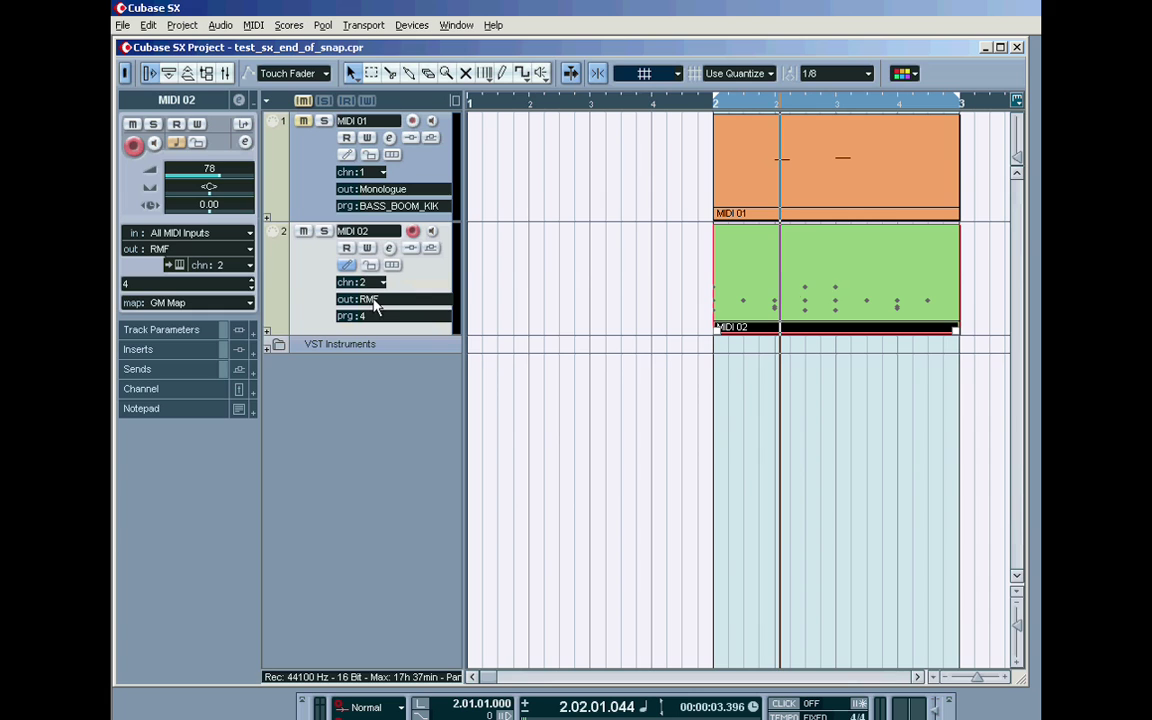
{"action": "double_click", "coordinate": [830, 270]}
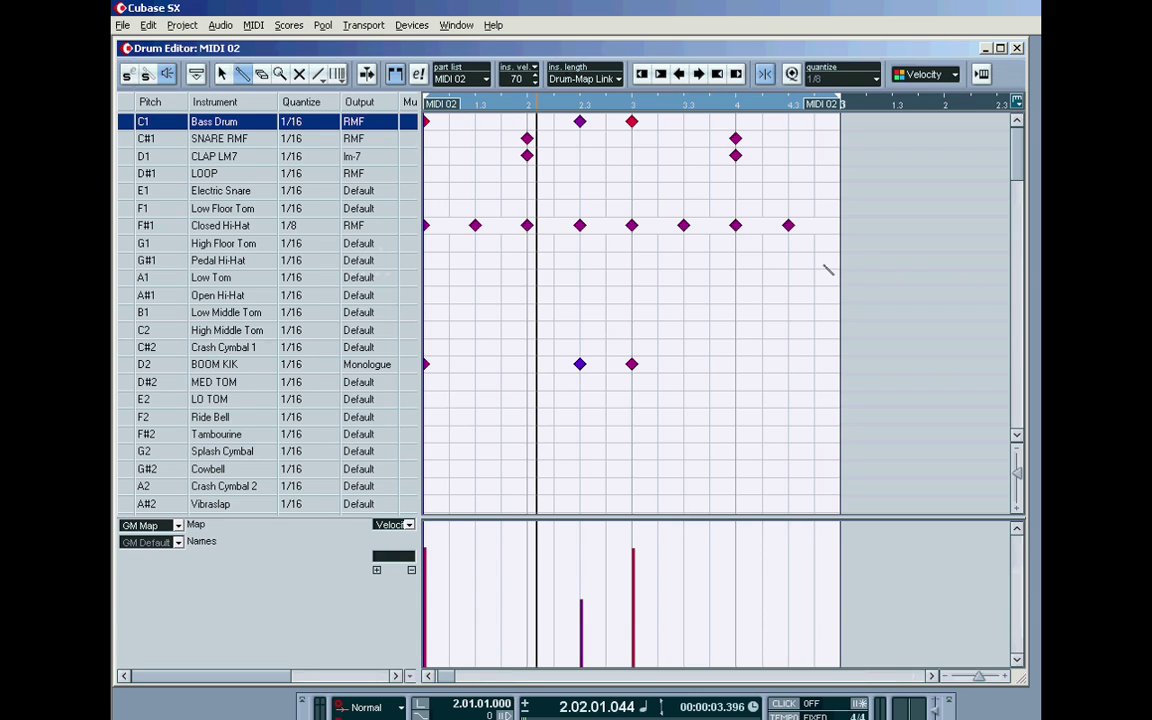
- Erase all the existing Closed Hi-Hat notes from the Drum Editor lane
{"action": "left_click", "coordinate": [790, 226]}
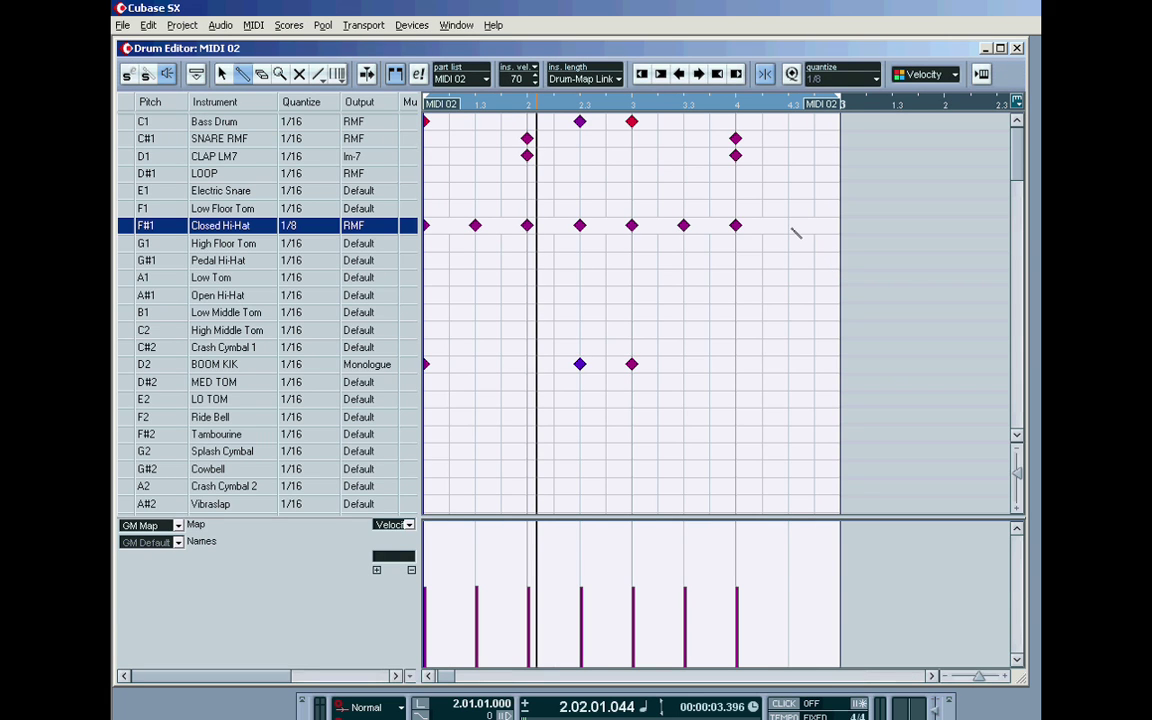
{"action": "left_click", "coordinate": [737, 226]}
{"action": "left_click", "coordinate": [738, 226]}
{"action": "left_click", "coordinate": [261, 74]}
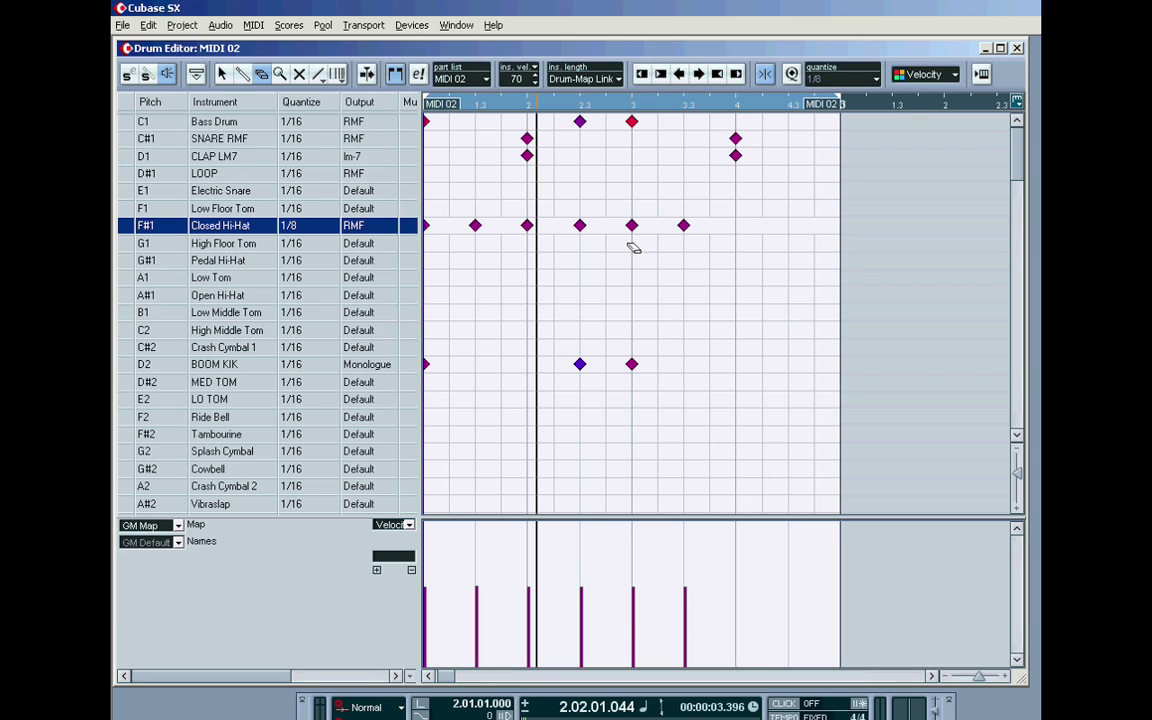
{"action": "left_click_drag", "start_coordinate": [697, 214], "coordinate": [427, 249]}
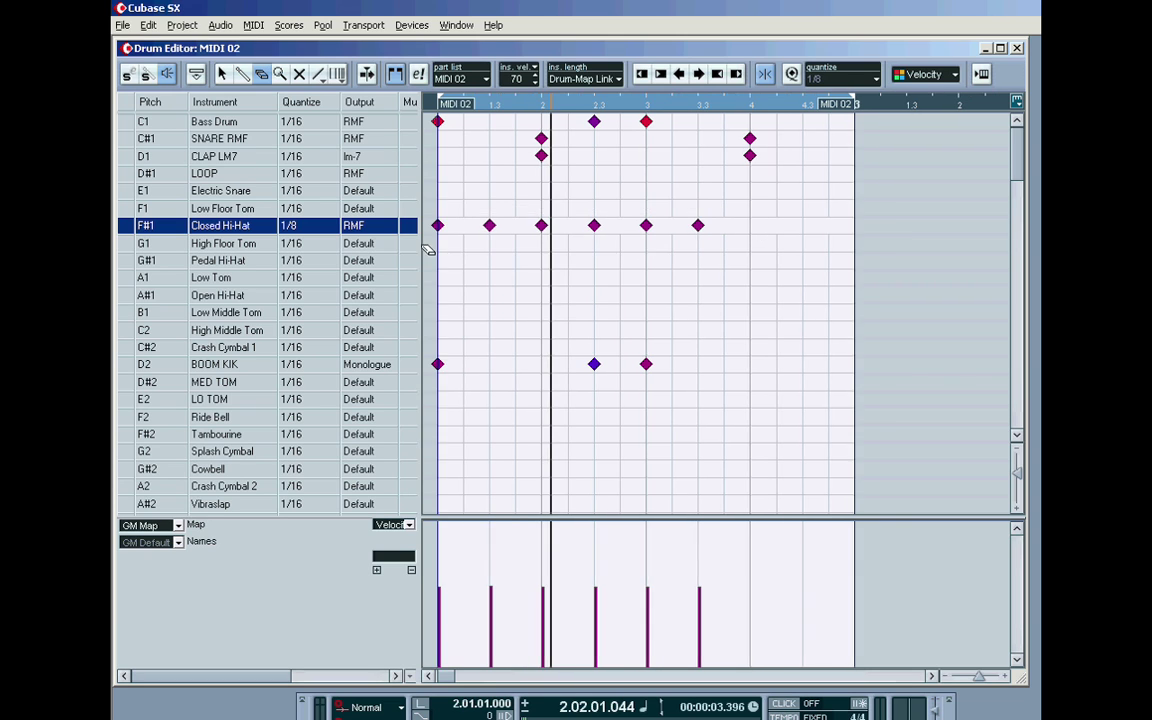
{"action": "left_click", "coordinate": [495, 227]}
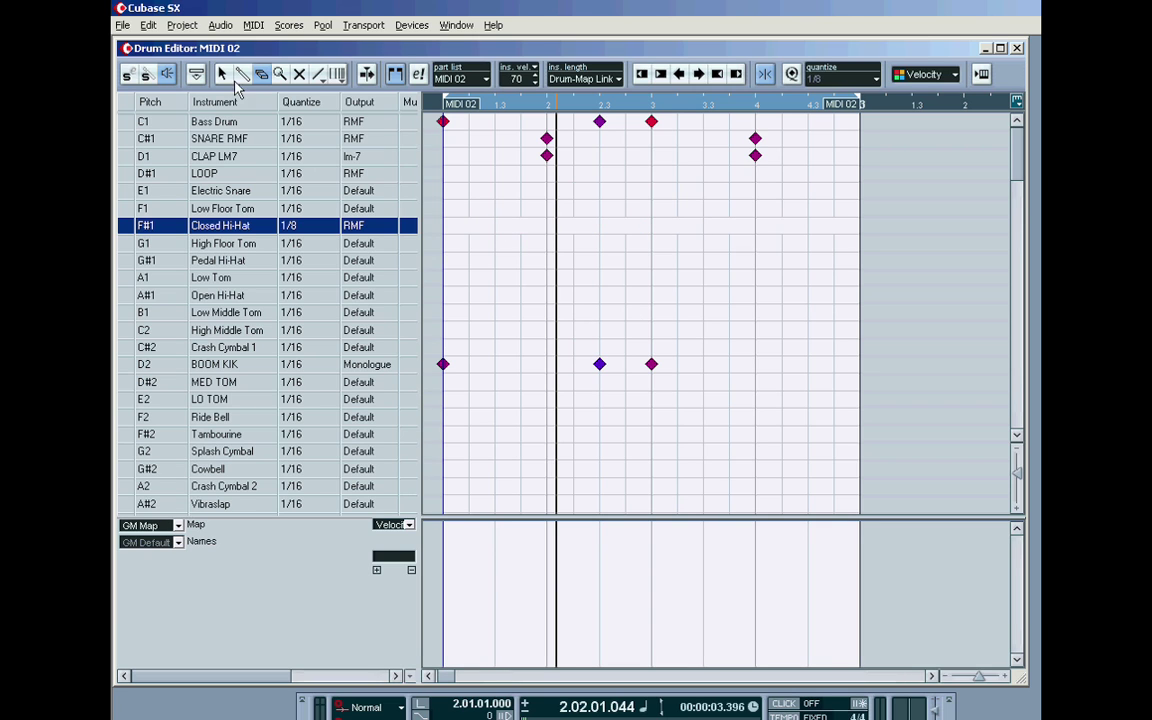
- Set the Closed Hi-Hat quantize to 1/16 and paint a run of sixteenth hi-hats across the row
{"action": "left_click", "coordinate": [222, 74]}
{"action": "left_click", "coordinate": [288, 226]}
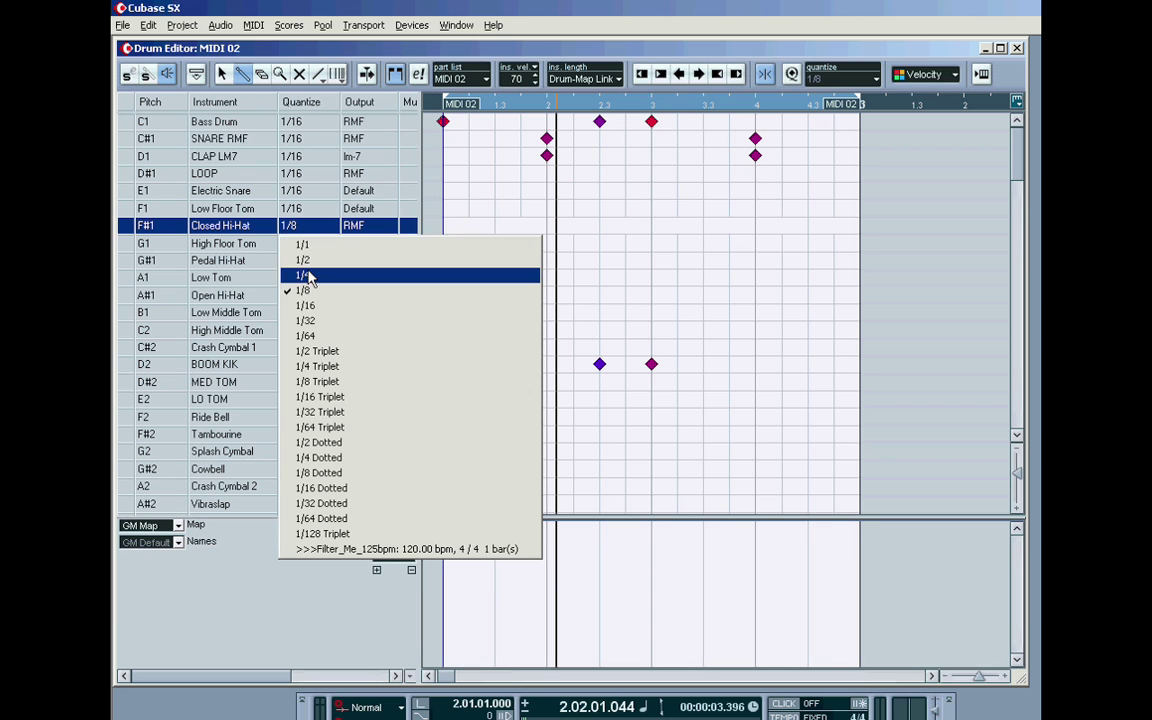
{"action": "left_click", "coordinate": [306, 305]}
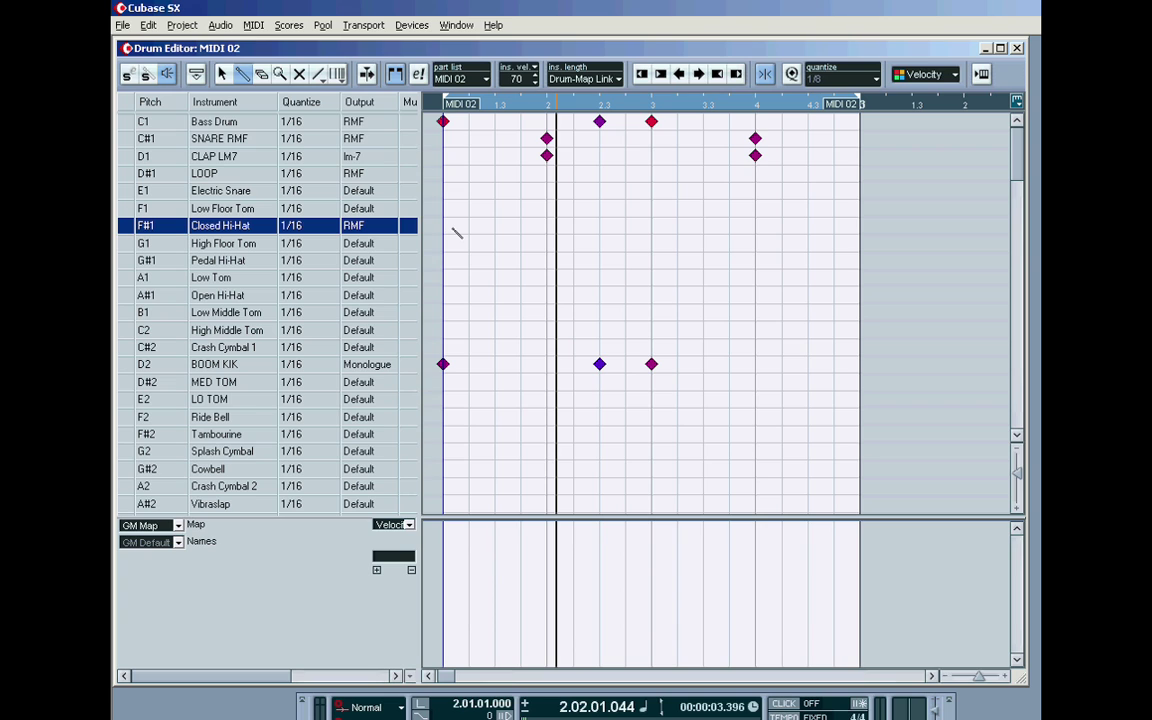
{"action": "left_click_drag", "start_coordinate": [453, 229], "coordinate": [841, 229]}
- Remove the eight off-eighth hi-hat notes, leaving hits on every eighth
{"action": "left_click", "coordinate": [469, 225]}
{"action": "left_click", "coordinate": [521, 225]}
{"action": "left_click", "coordinate": [573, 225]}
{"action": "left_click", "coordinate": [625, 225]}
{"action": "left_click", "coordinate": [677, 225]}
{"action": "left_click", "coordinate": [729, 225]}
{"action": "left_click", "coordinate": [782, 225]}
{"action": "left_click", "coordinate": [833, 225]}
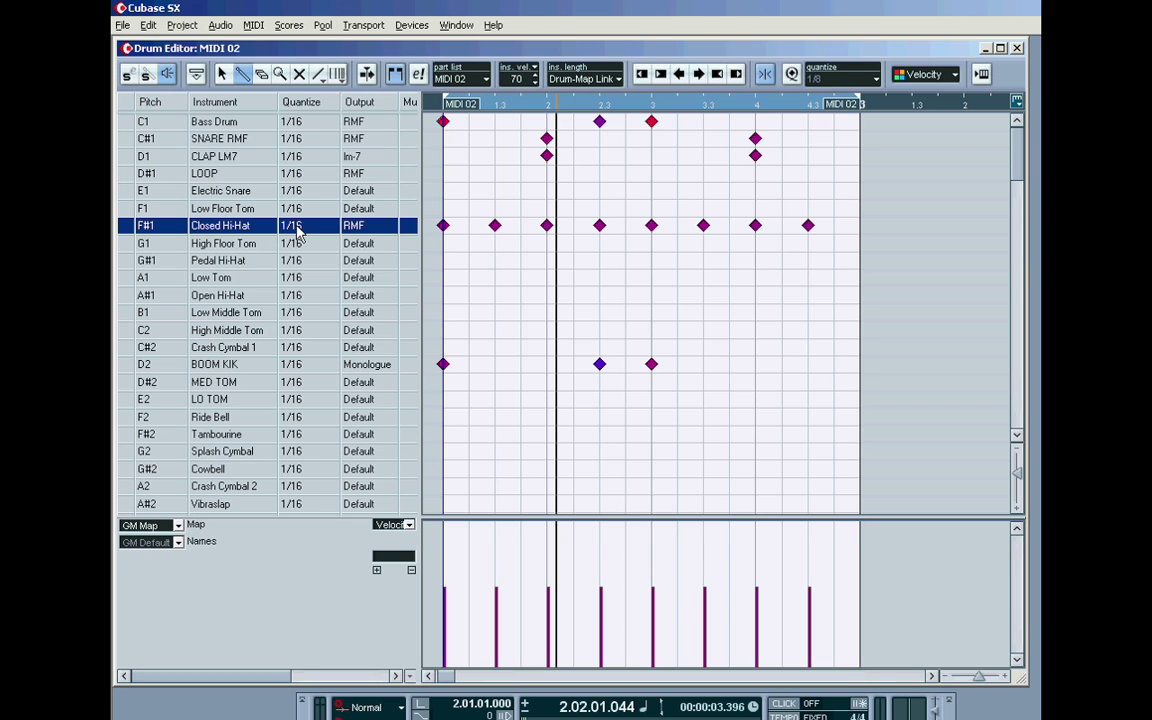
- Close the Drum Editor, set MIDI 02 to No Drum Map, and open the part in the Key Editor
{"action": "left_click", "coordinate": [1017, 48]}
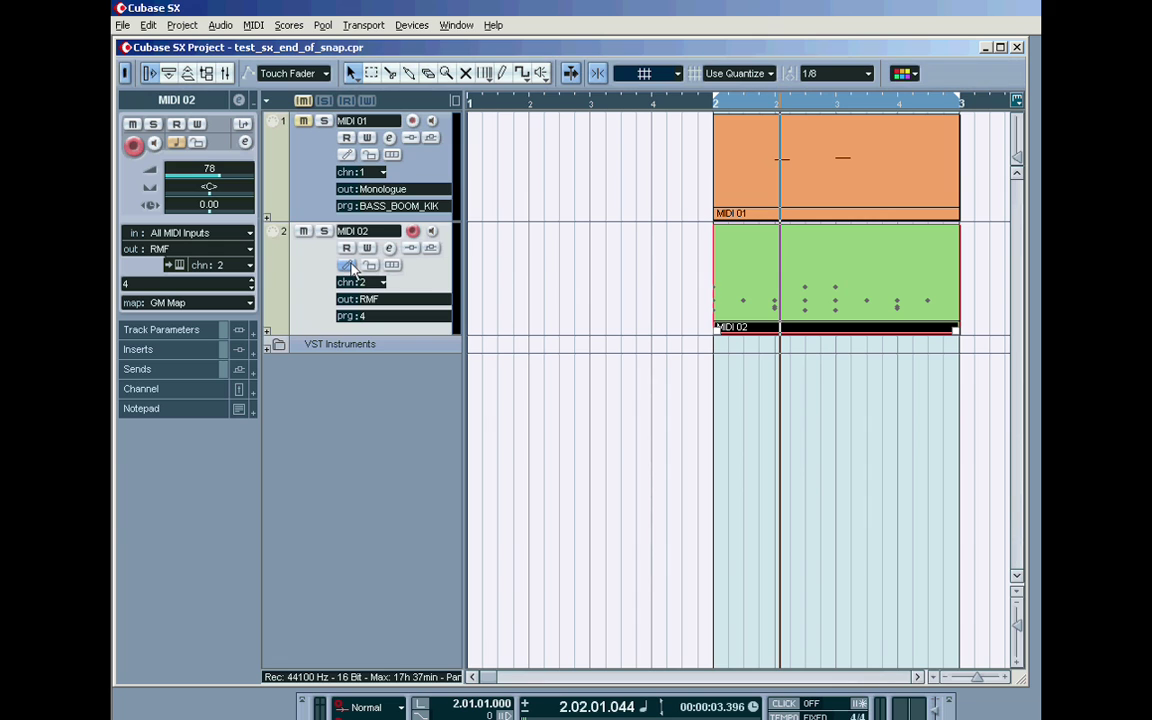
{"action": "left_click", "coordinate": [347, 265]}
{"action": "left_click", "coordinate": [365, 283]}
{"action": "double_click", "coordinate": [745, 275]}
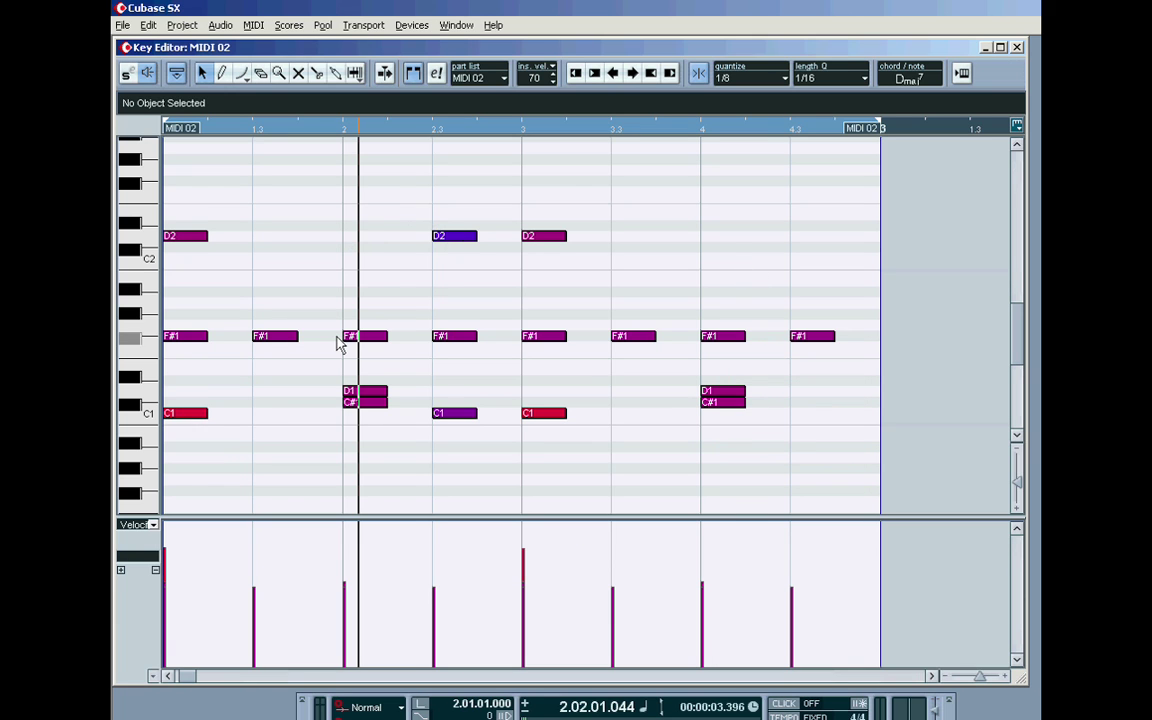